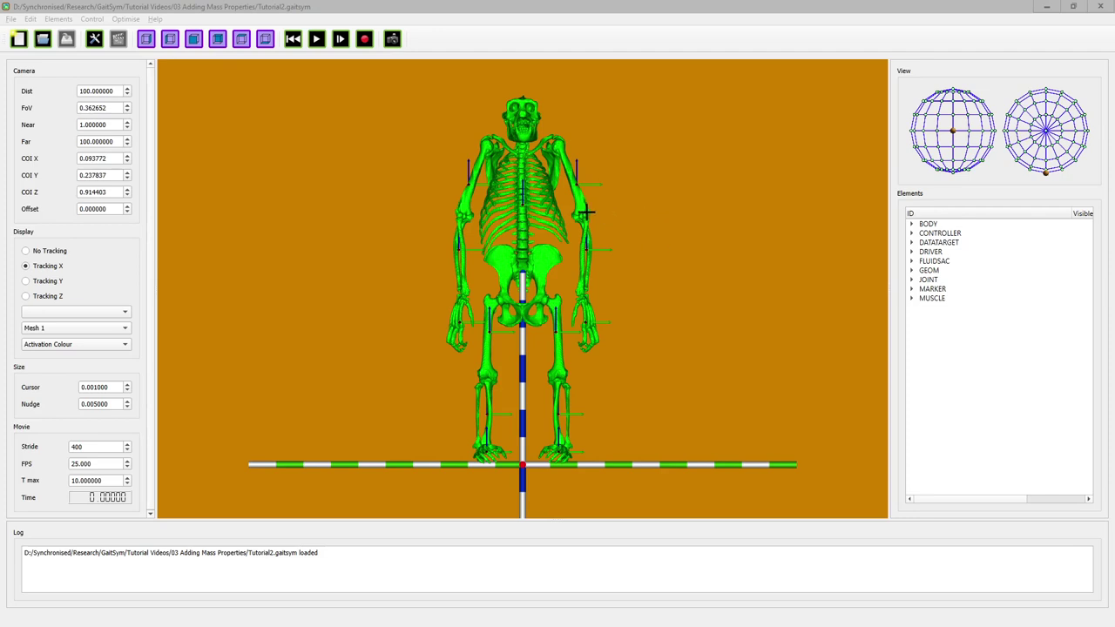
Centre the view on the left arm, then pan, zoom and orbit until the left elbow fills the view
right_click(585, 212)
click(610, 220)
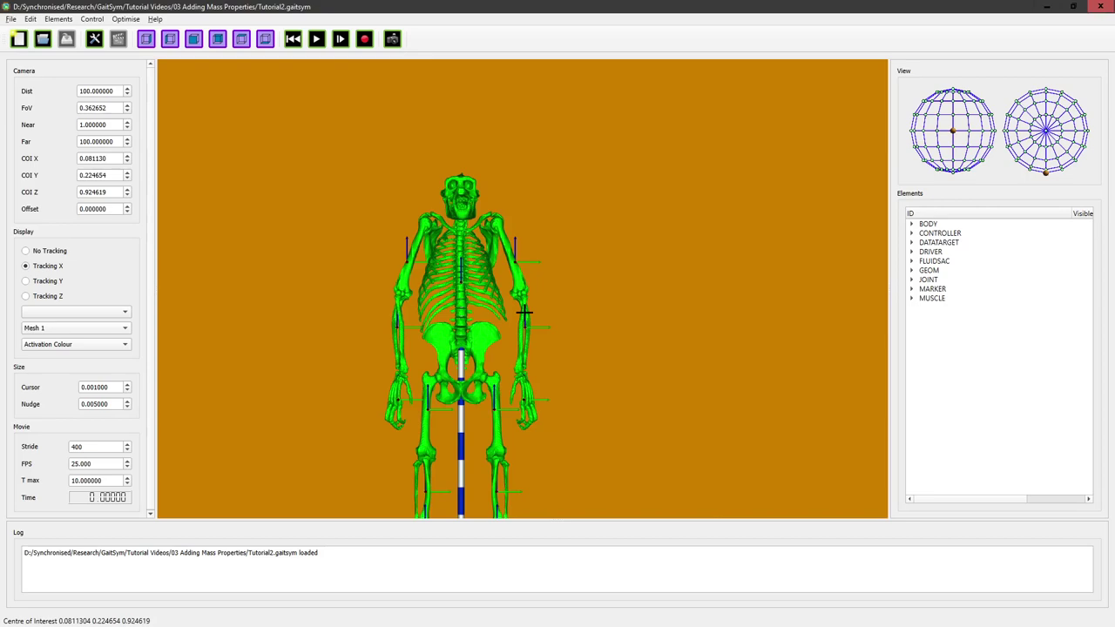
middle_drag(534, 301, 525, 310)
scroll(525, 310, up, 10)
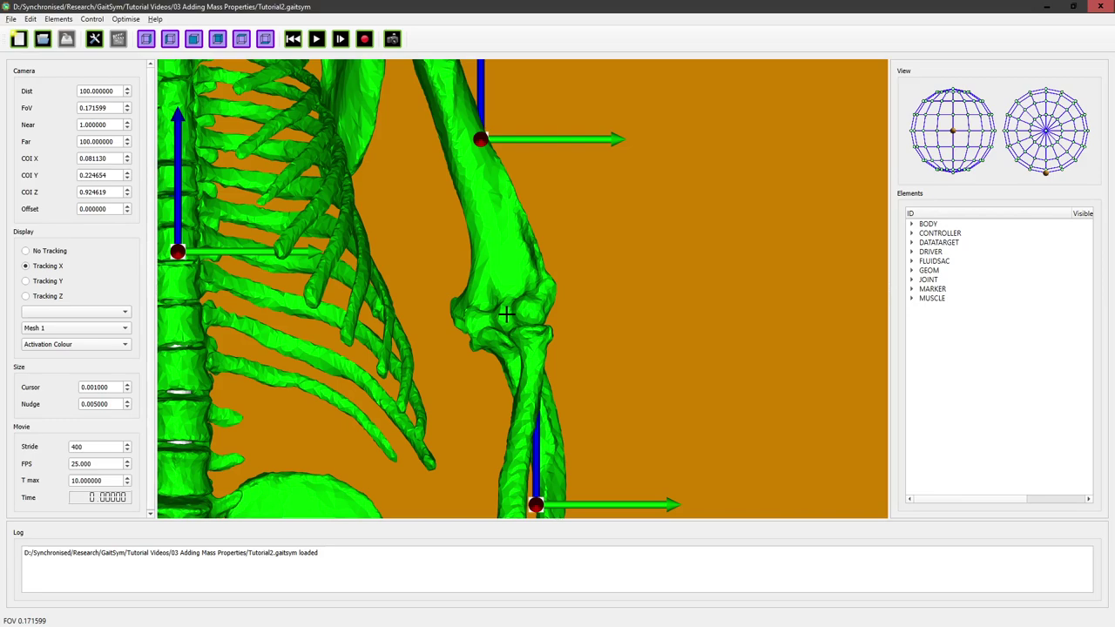
drag(536, 307, 410, 350)
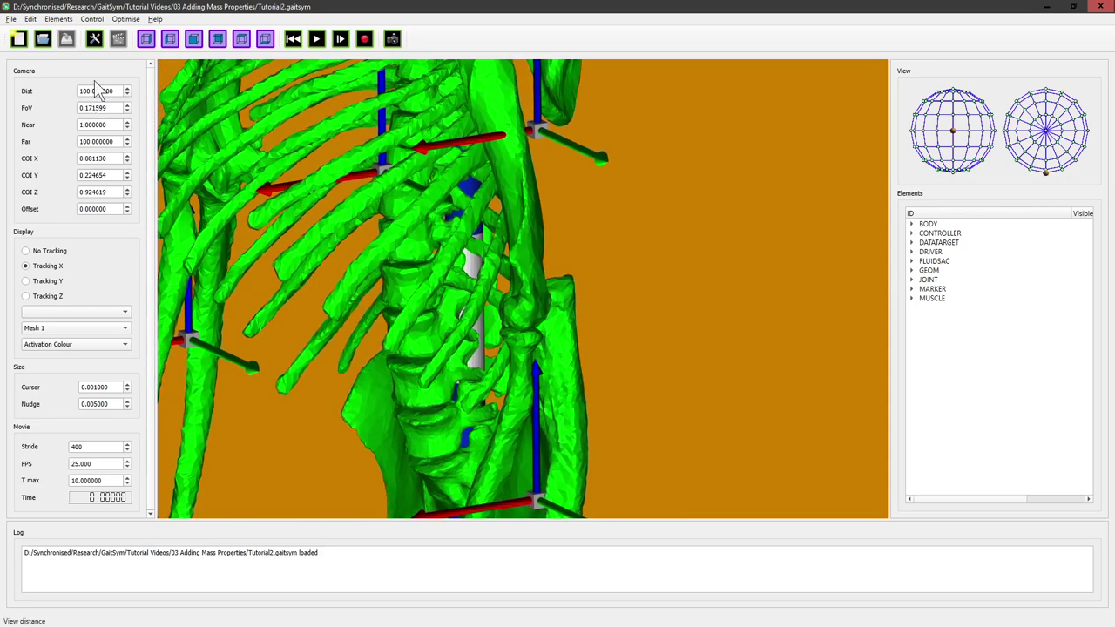
click(94, 38)
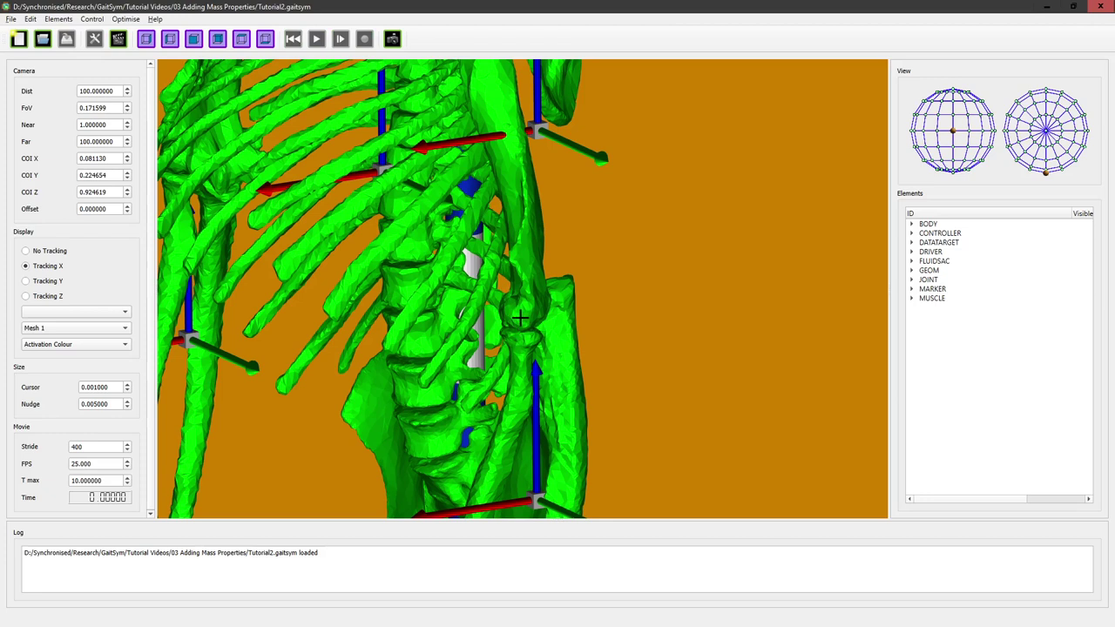
drag(517, 321, 521, 319)
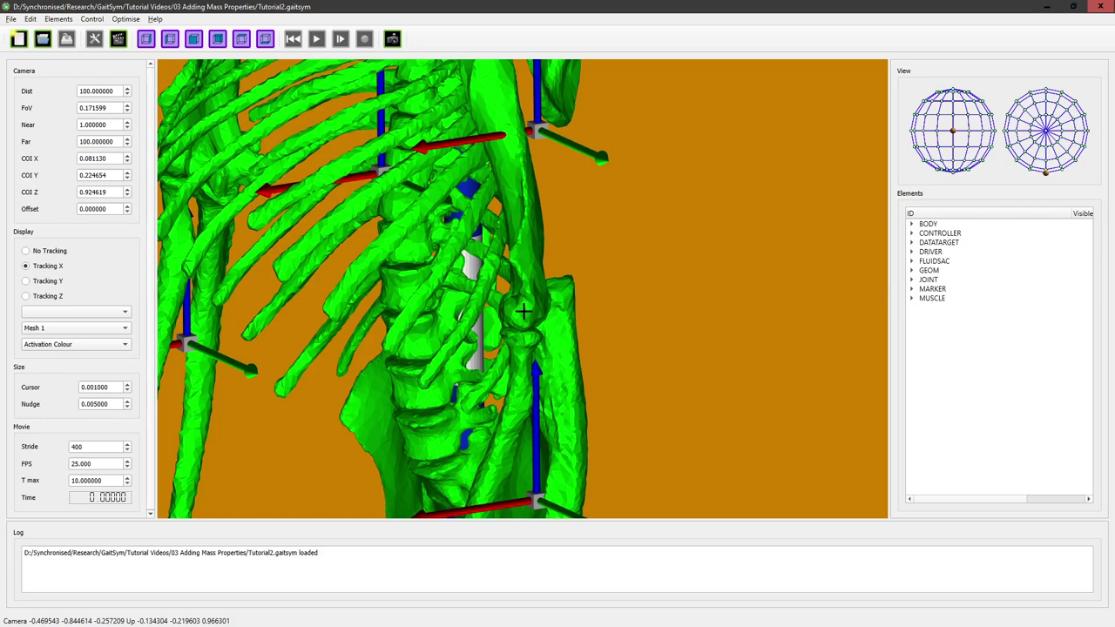
scroll(523, 311, up, 10)
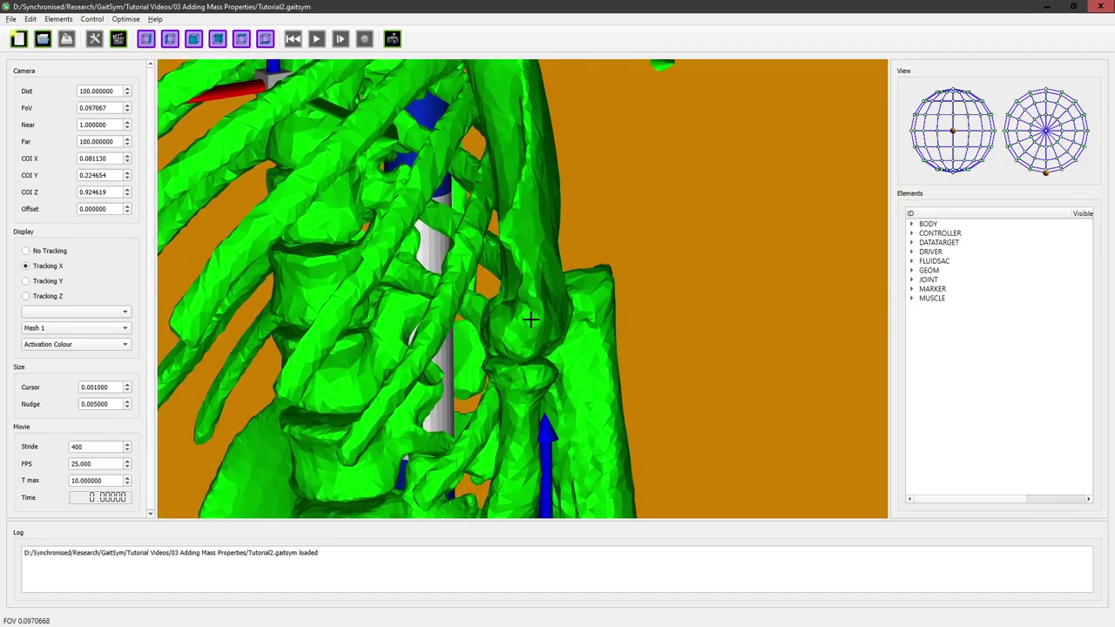
scroll(538, 340, up, 1)
right_click(517, 342)
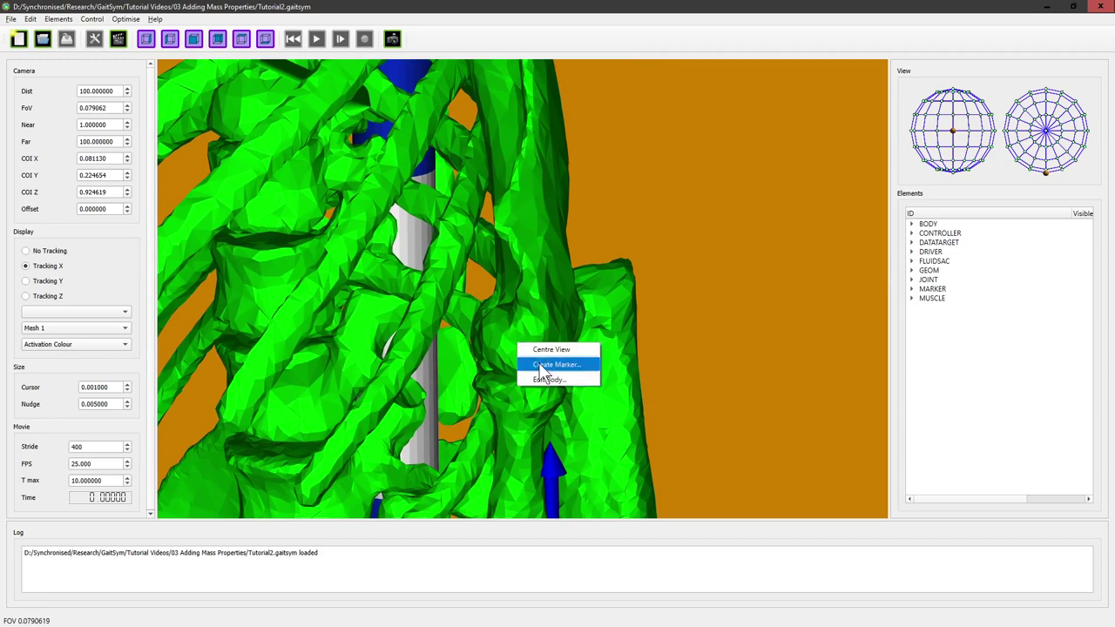
Start a marker at the elbow point on BoneLeftArm, named LeftElbowConstructor1
click(539, 364)
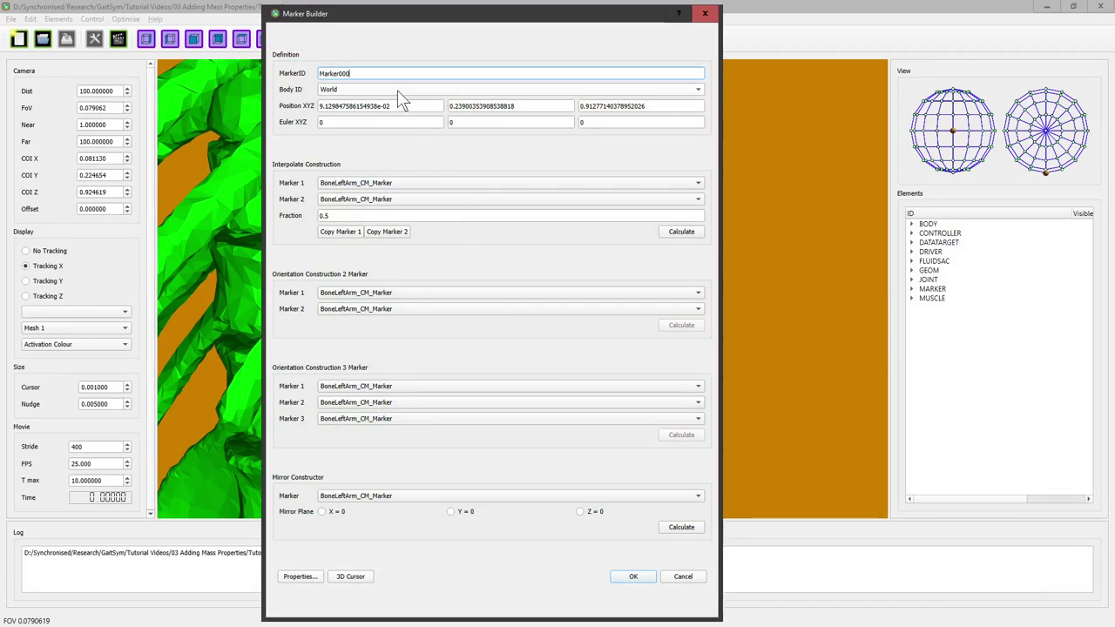
click(398, 90)
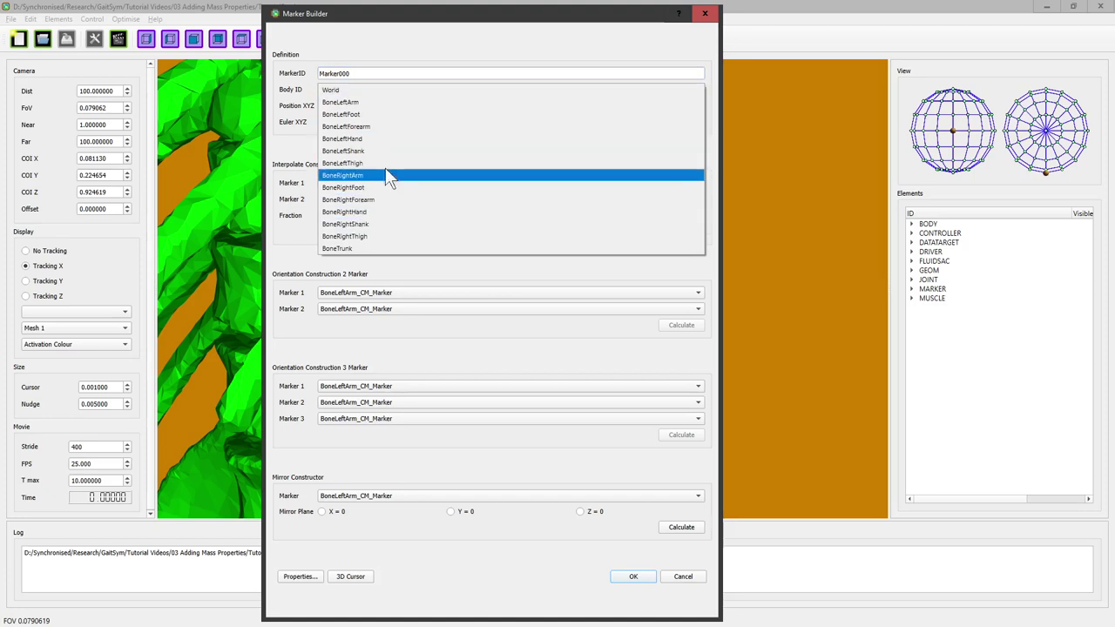
click(373, 103)
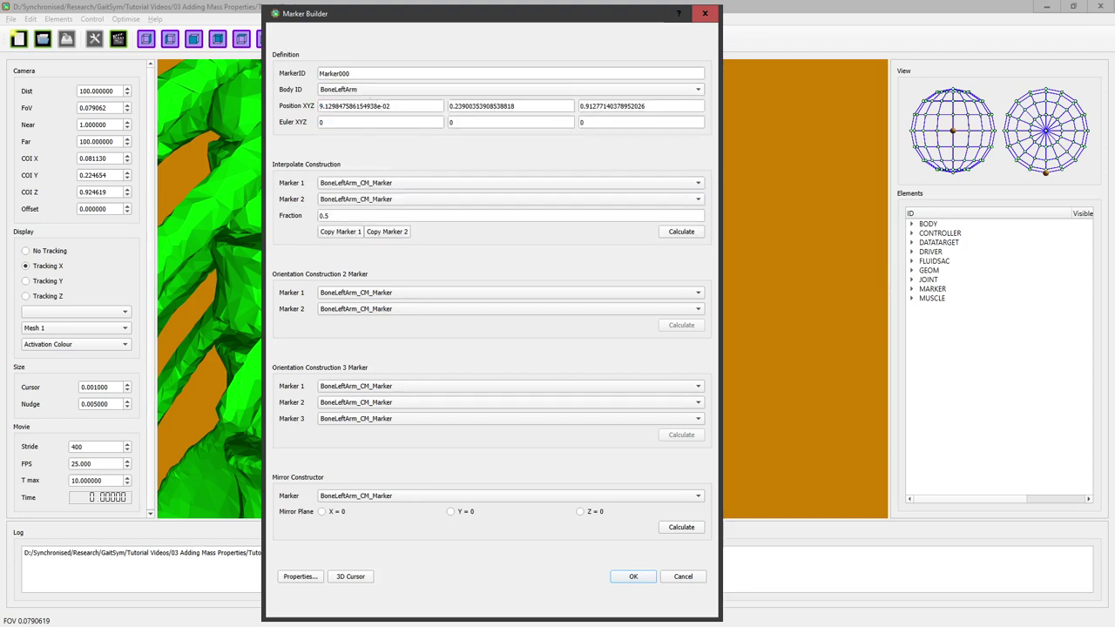
drag(350, 73, 296, 77)
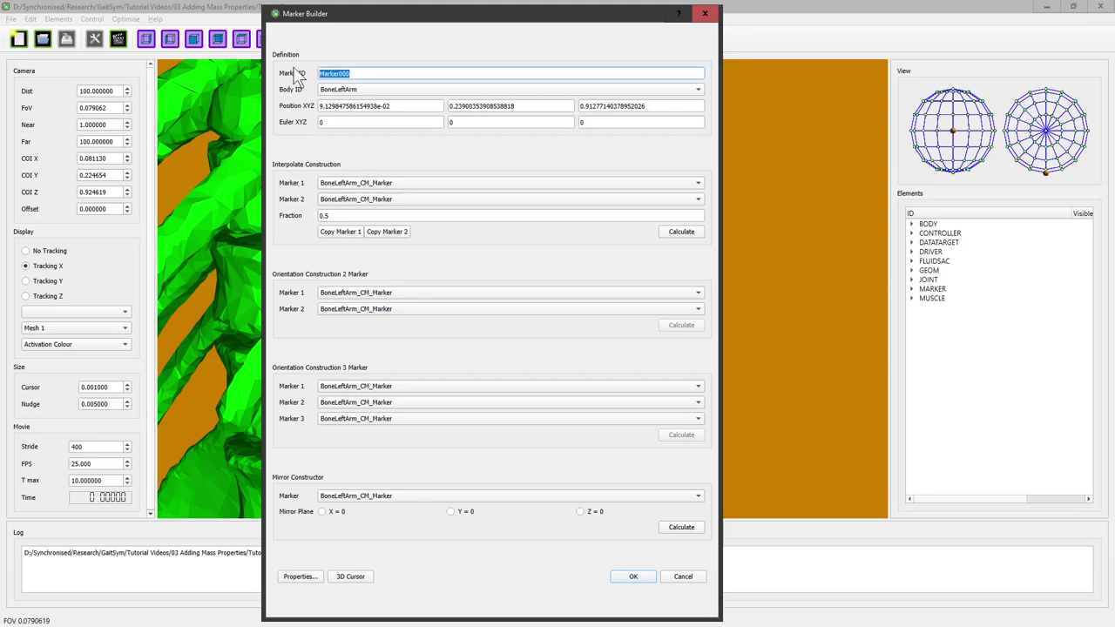
text(LeftElbowConstructor1)
Create LeftElbowConstructor1 and orbit the view to the elbow's opposite side
click(643, 579)
scroll(468, 334, up, 5)
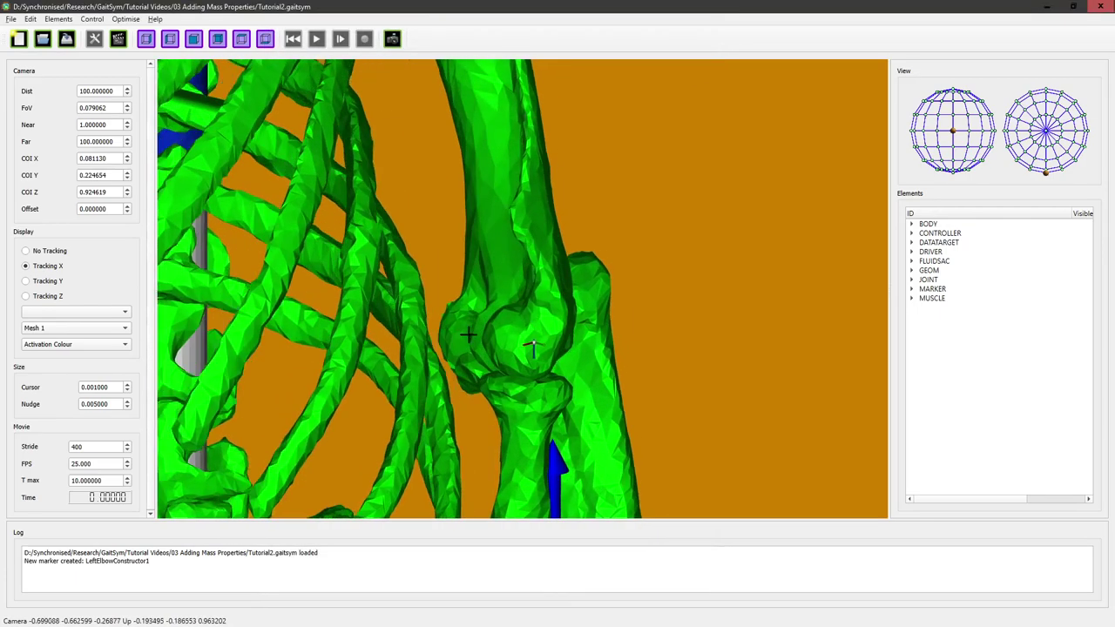
scroll(475, 336, up, 2)
drag(322, 350, 474, 296)
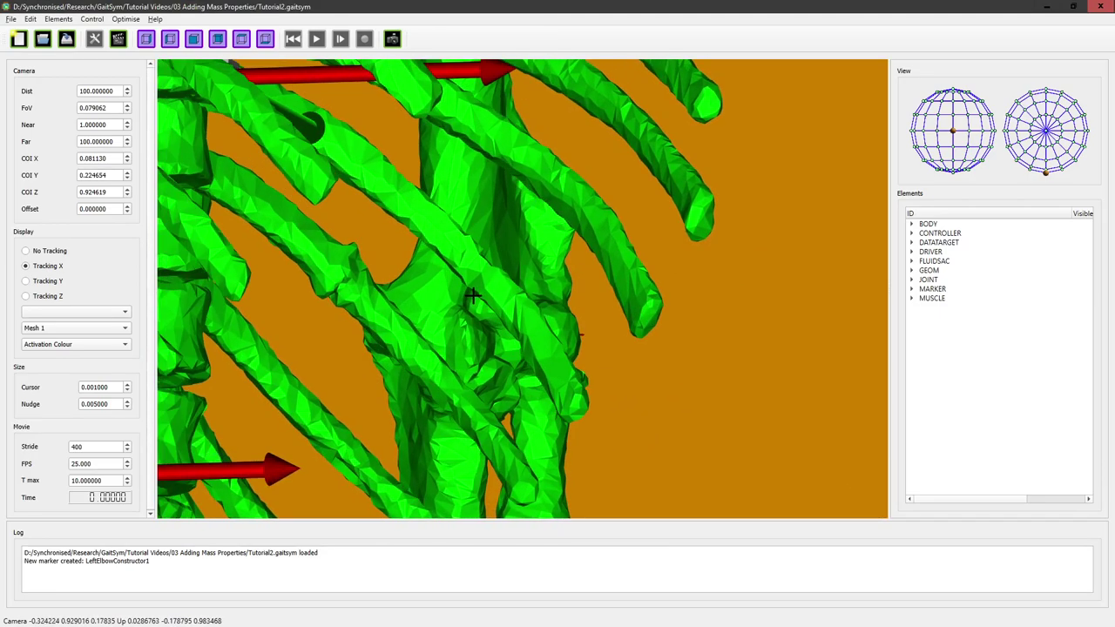
Add LeftElbowConstructor2 on BoneLeftArm at the opposite side of the elbow
right_click(457, 344)
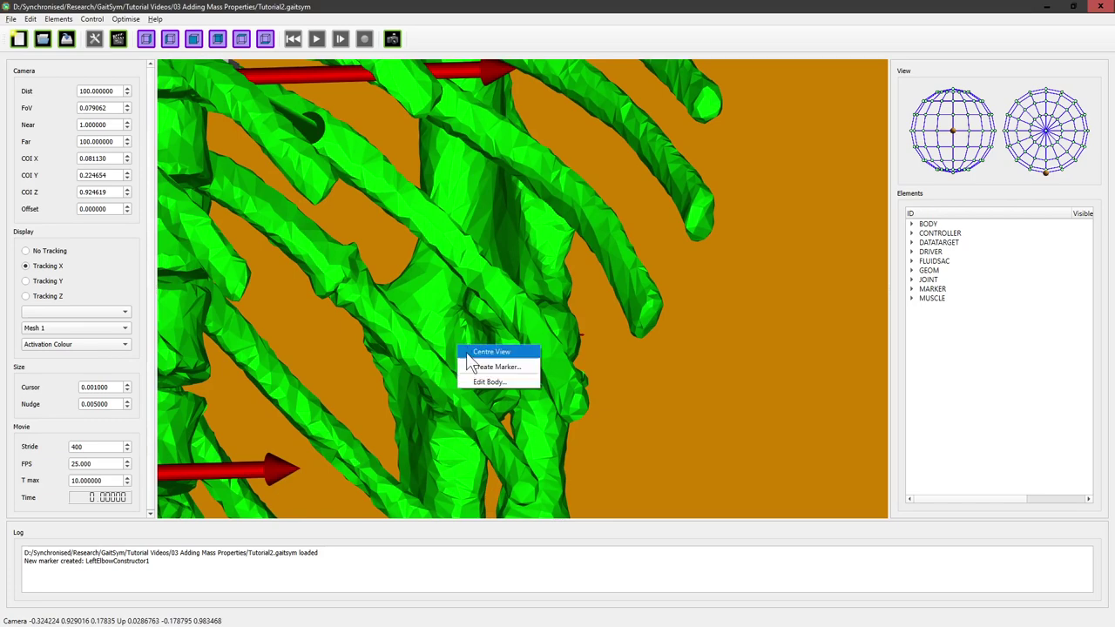
click(484, 371)
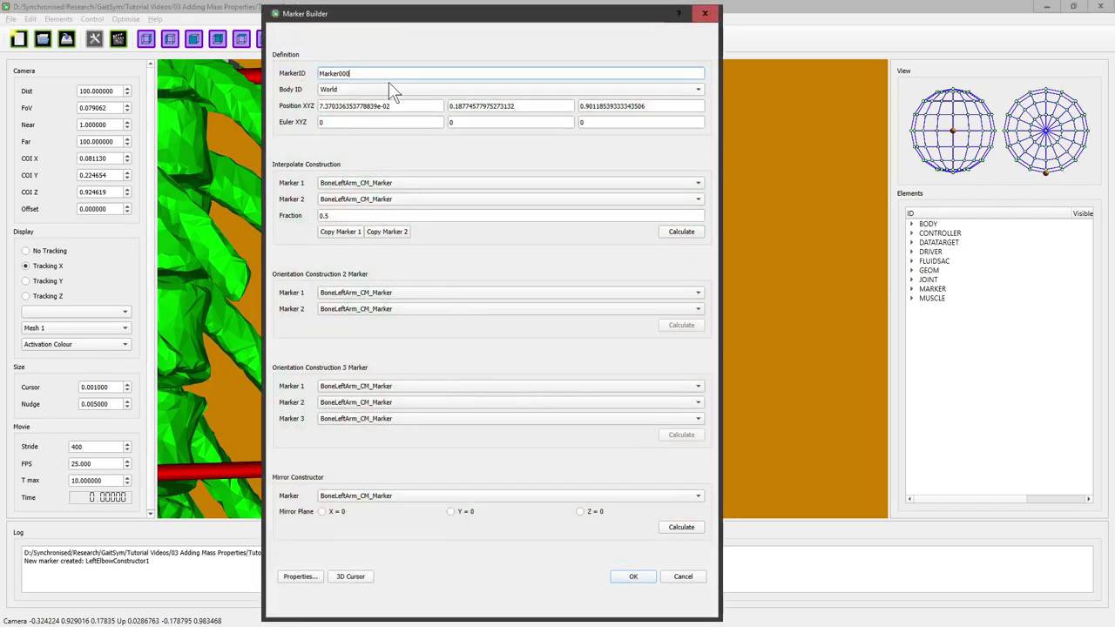
double_click(333, 73)
text(LeftElbowConstructor2)
click(367, 91)
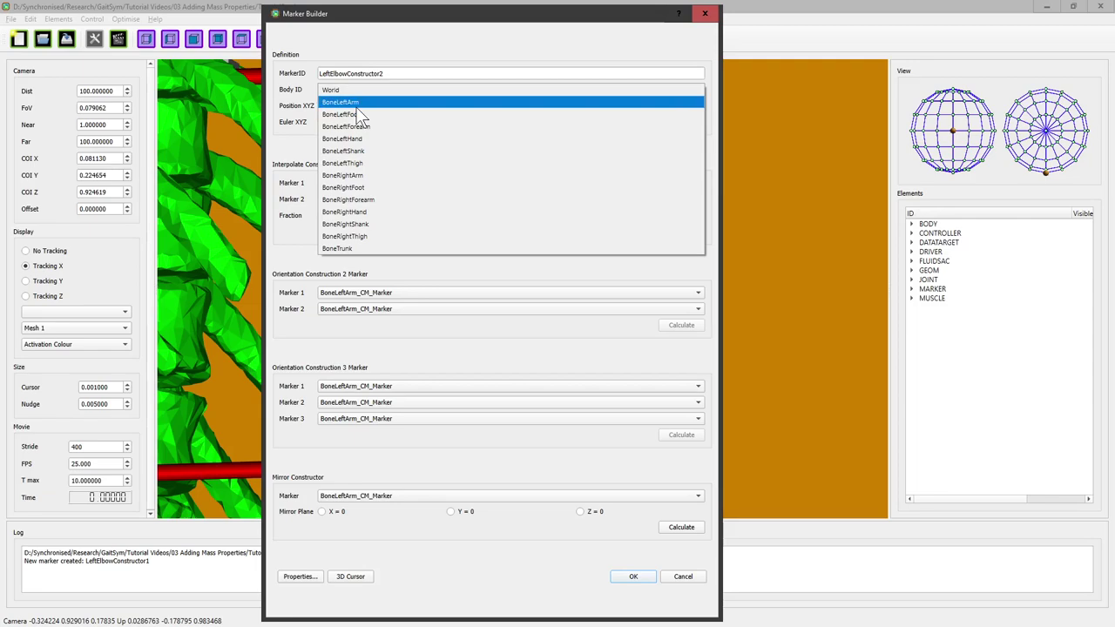
click(356, 103)
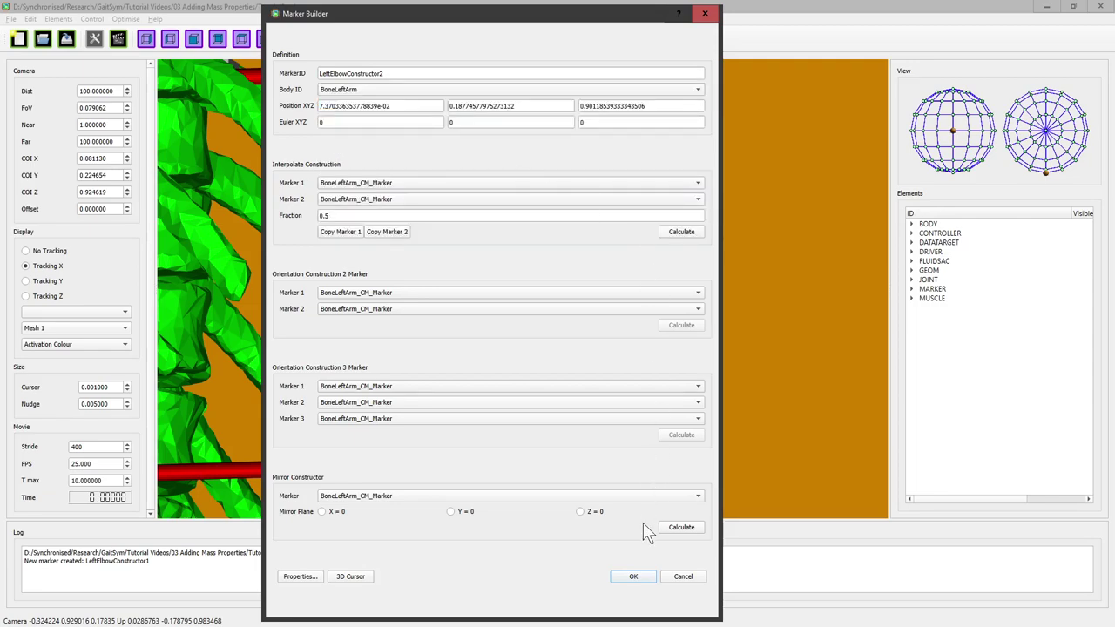
click(632, 579)
mouse_move(580, 299)
mouse_down()
mouse_move(319, 318)
mouse_move(378, 357)
mouse_move(316, 329)
mouse_move(344, 340)
mouse_move(528, 329)
mouse_move(466, 323)
mouse_move(518, 316)
mouse_move(508, 338)
mouse_move(483, 340)
mouse_up()
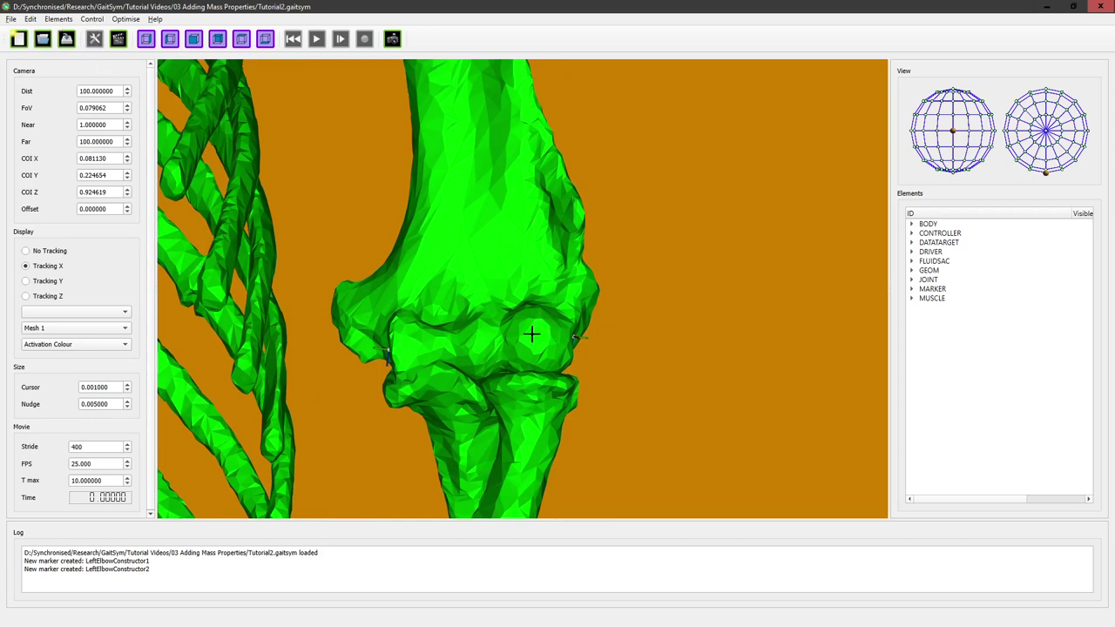
Define LeftElbowMarker on BoneLeftArm, interpolating between LeftElbowConstructor1 and LeftElbowConstructor2
click(63, 20)
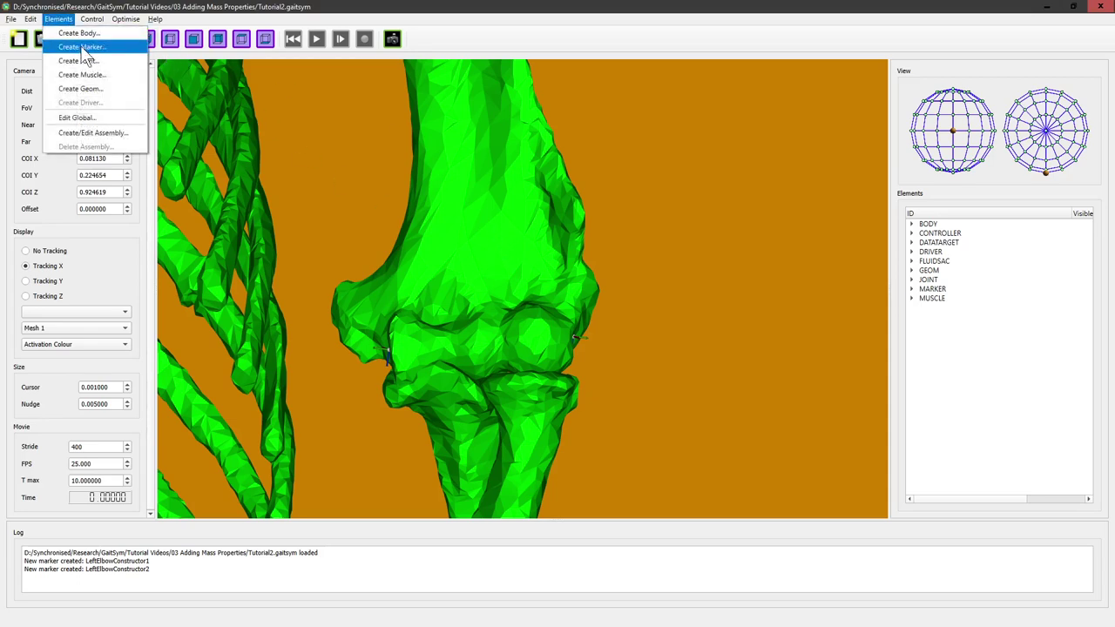
click(83, 53)
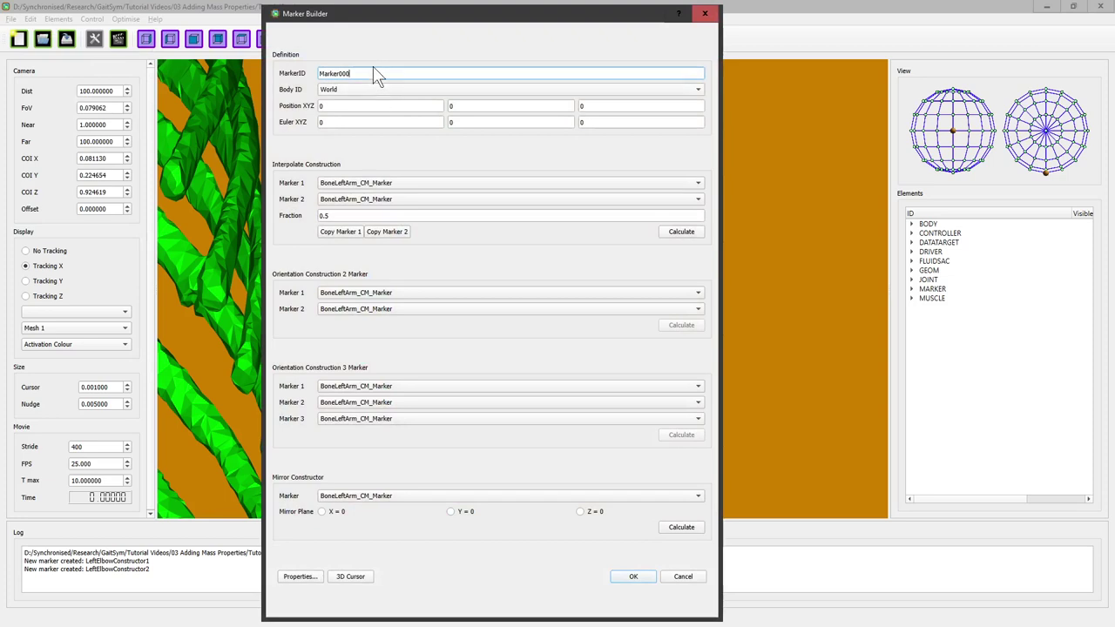
double_click(331, 74)
text(LeftElbowMarker)
click(413, 89)
click(382, 109)
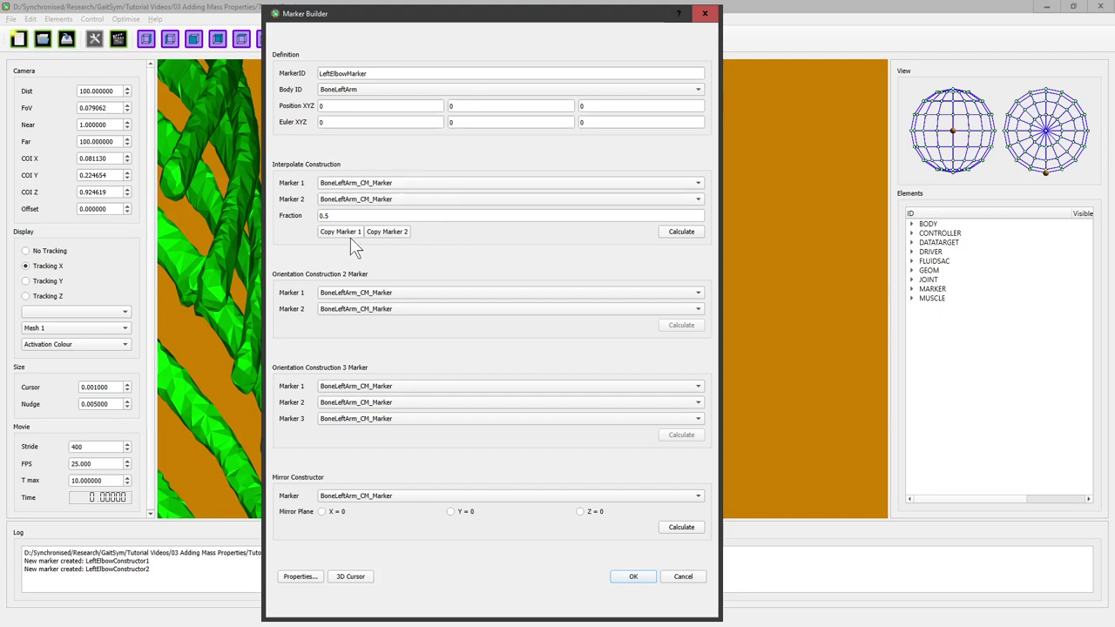
click(394, 184)
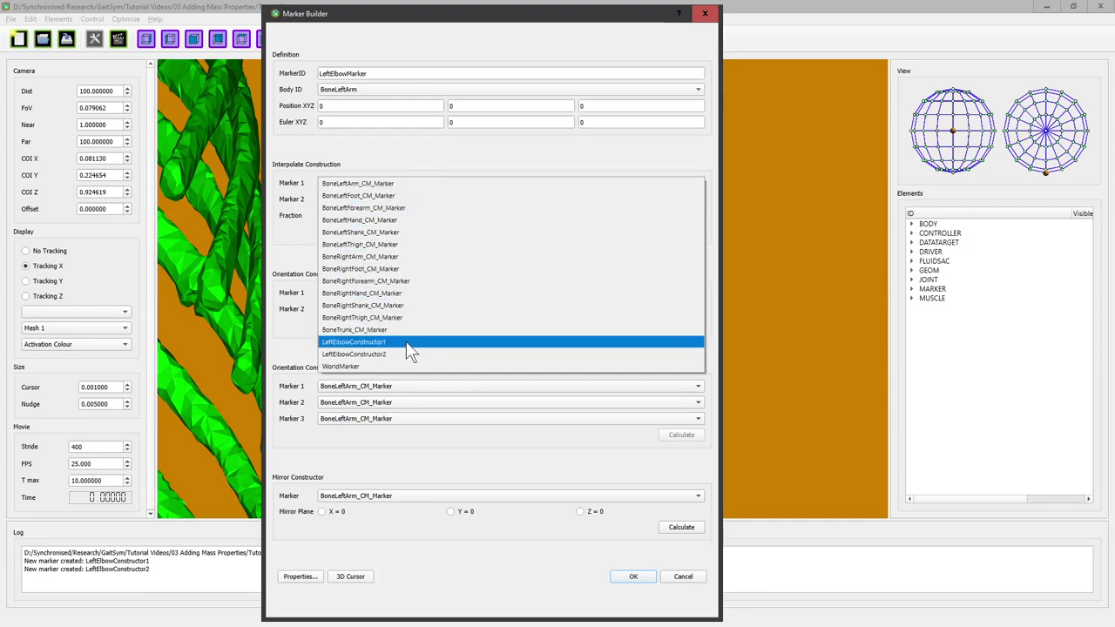
click(408, 342)
click(414, 202)
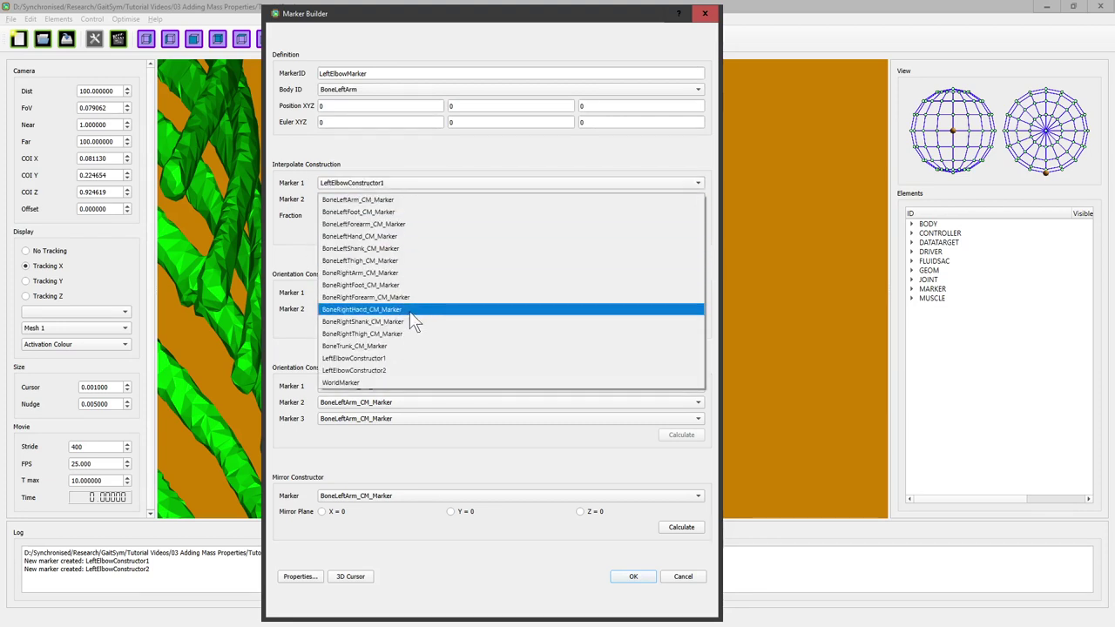
click(405, 370)
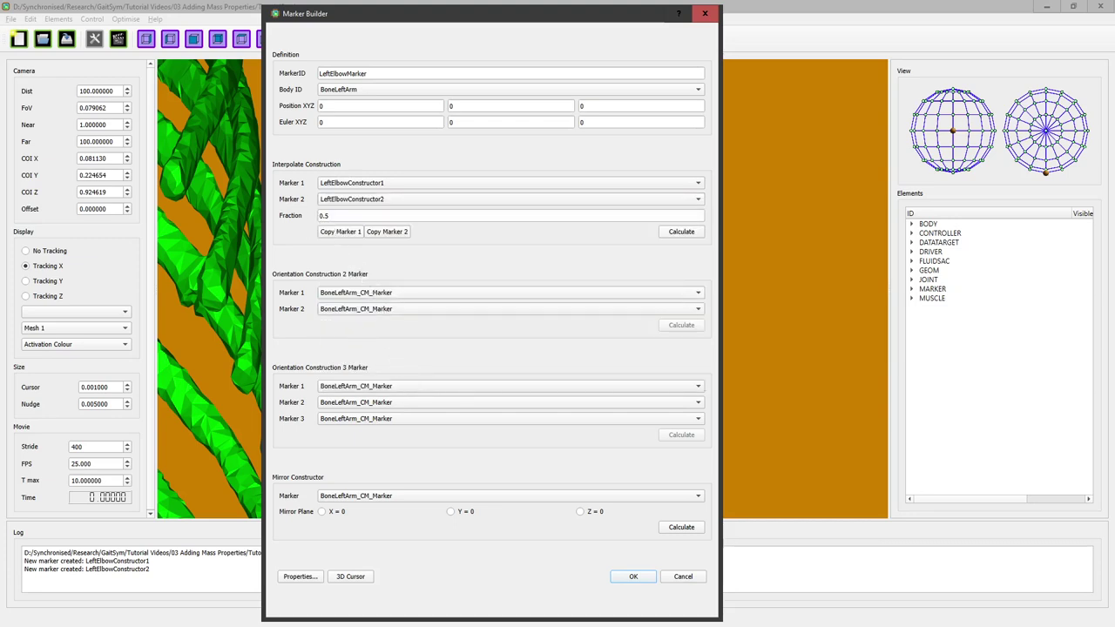
Calculate LeftElbowMarker's midpoint, orient it from LeftElbowConstructor2 to LeftElbowConstructor1, and create it
click(673, 234)
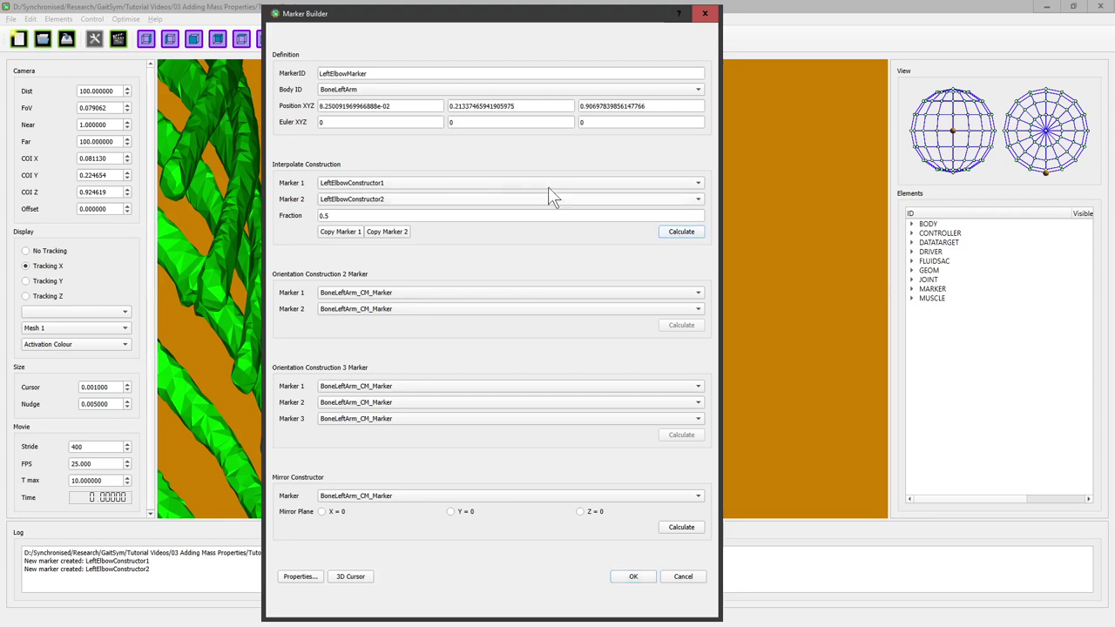
click(424, 294)
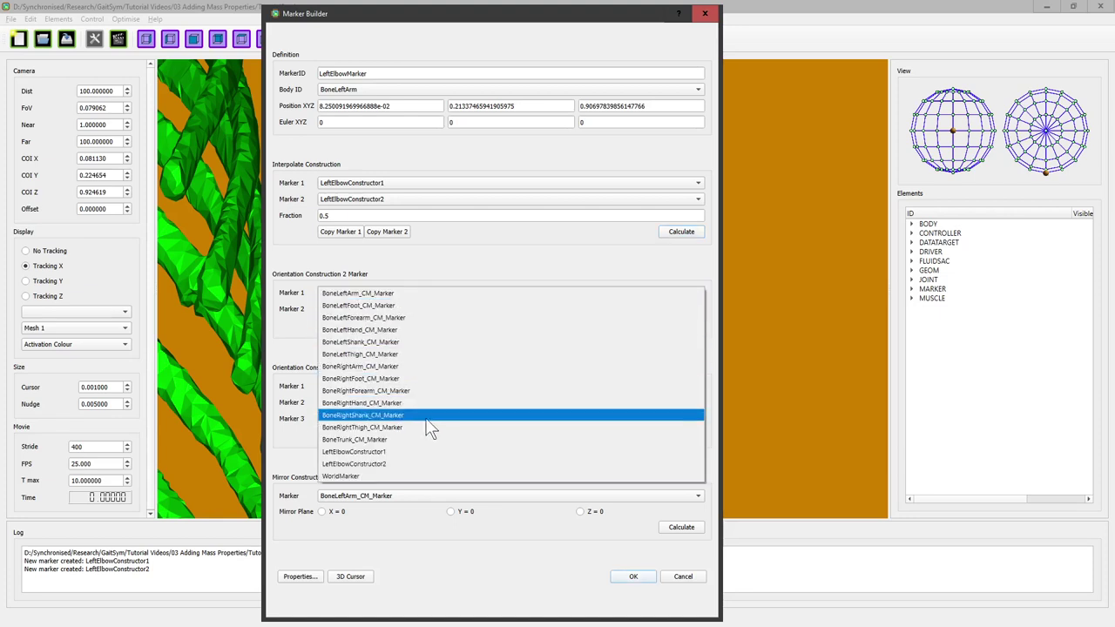
click(416, 452)
click(378, 310)
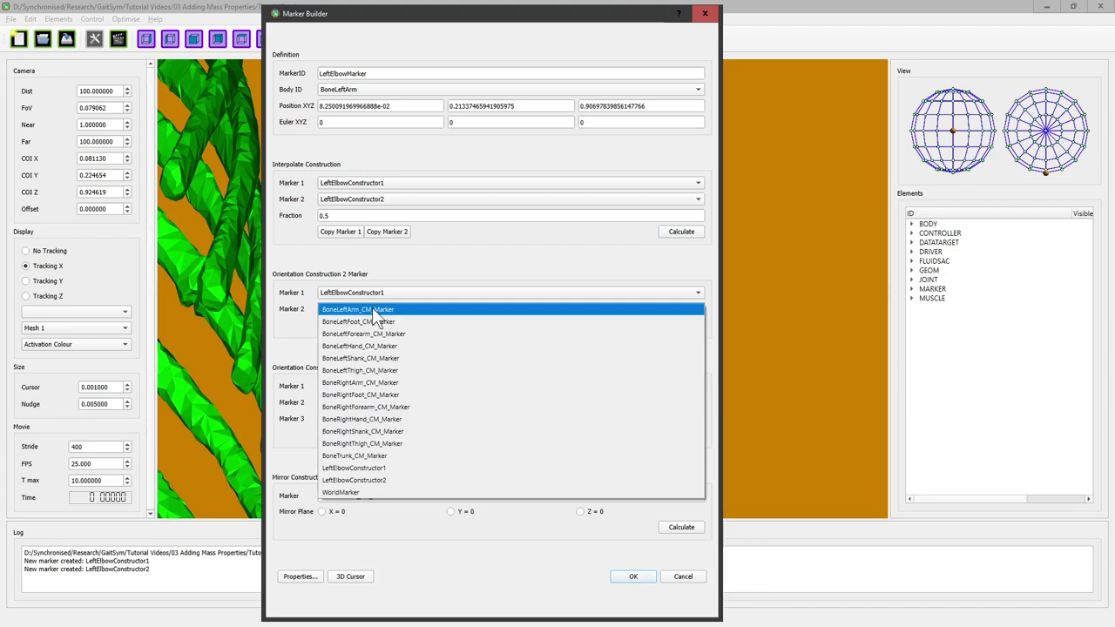
click(392, 481)
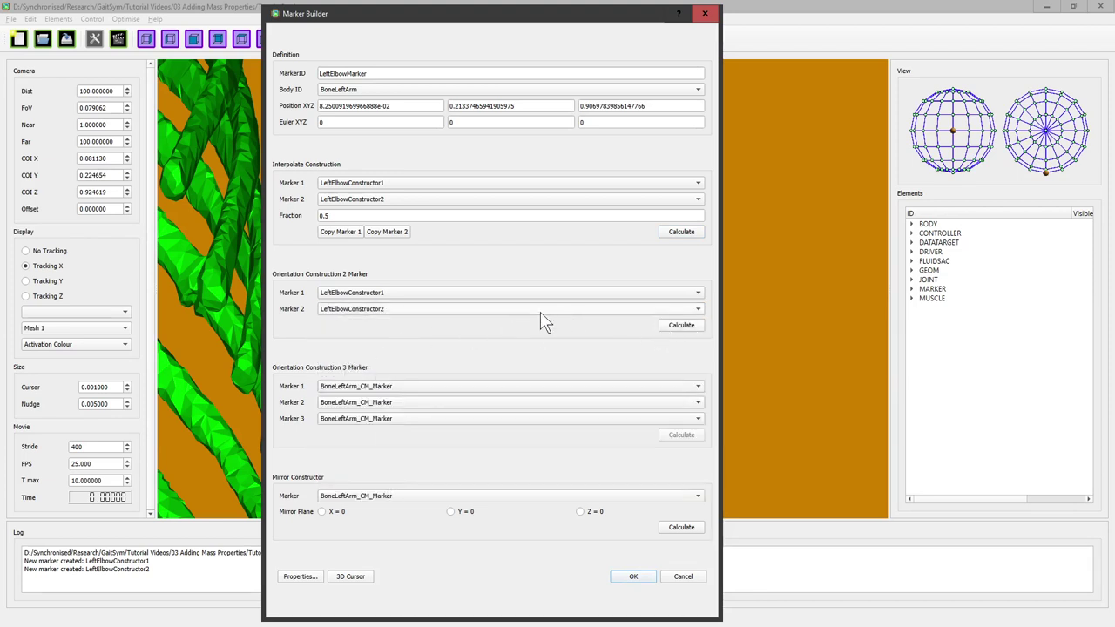
click(464, 296)
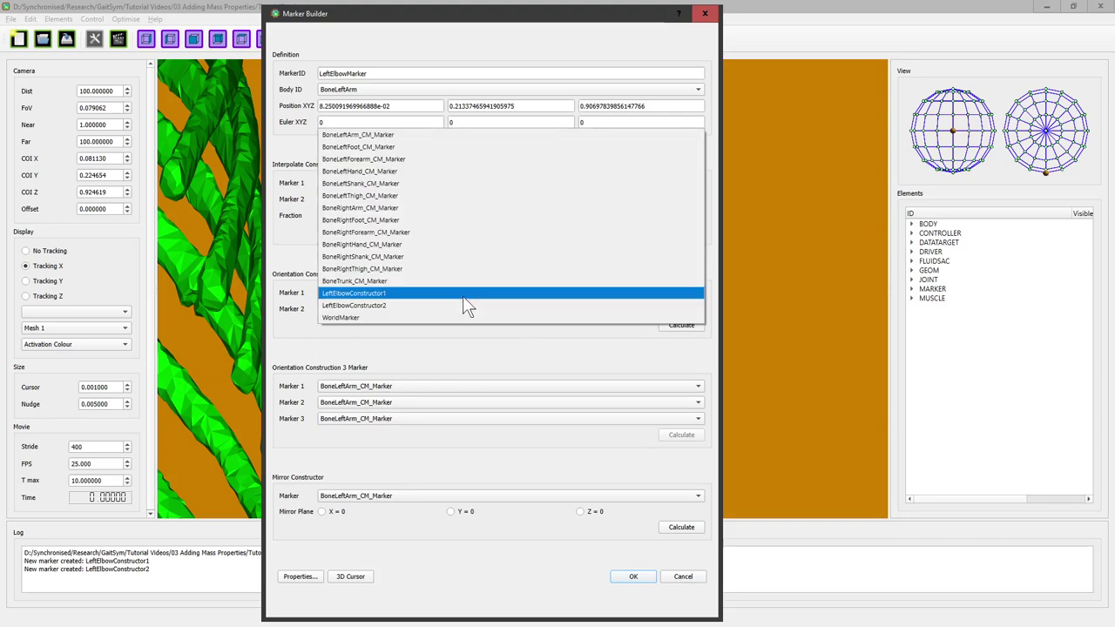
click(462, 305)
click(445, 310)
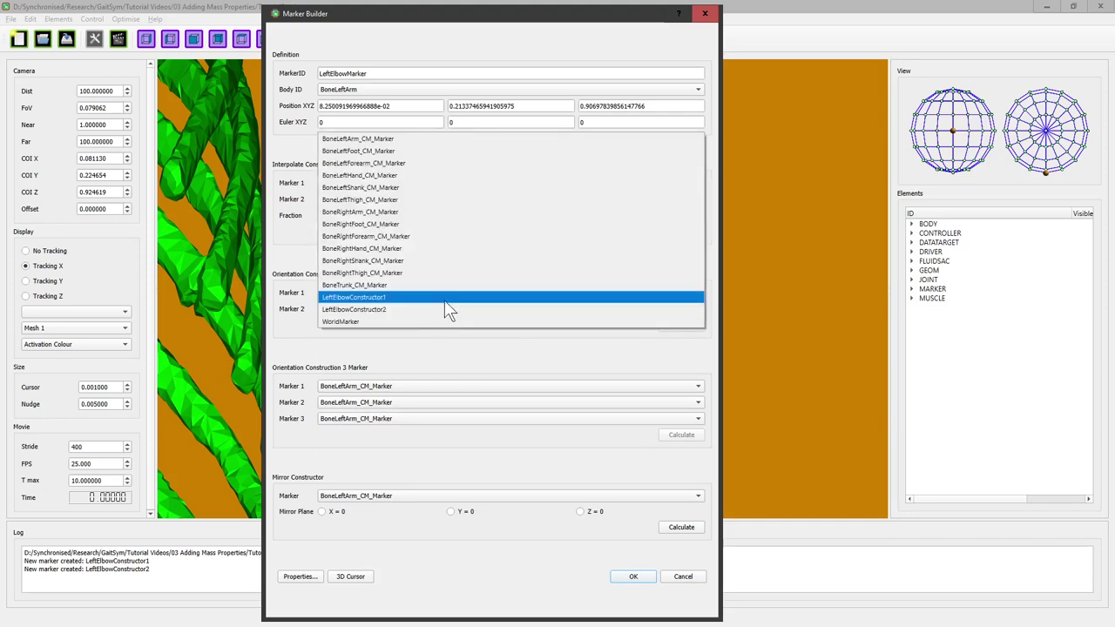
click(445, 301)
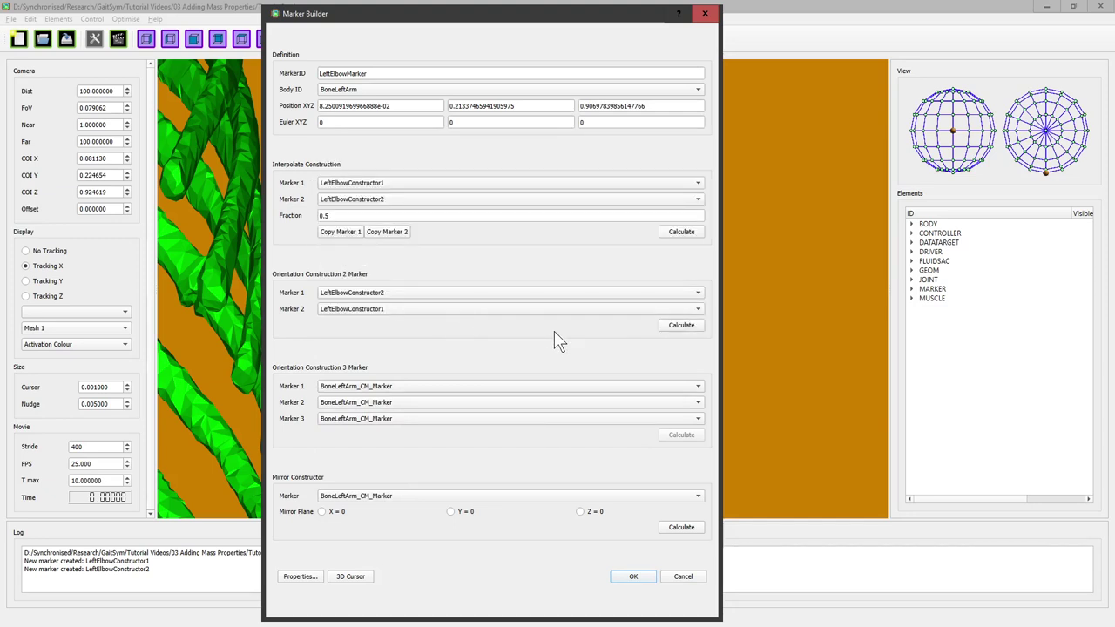
click(680, 329)
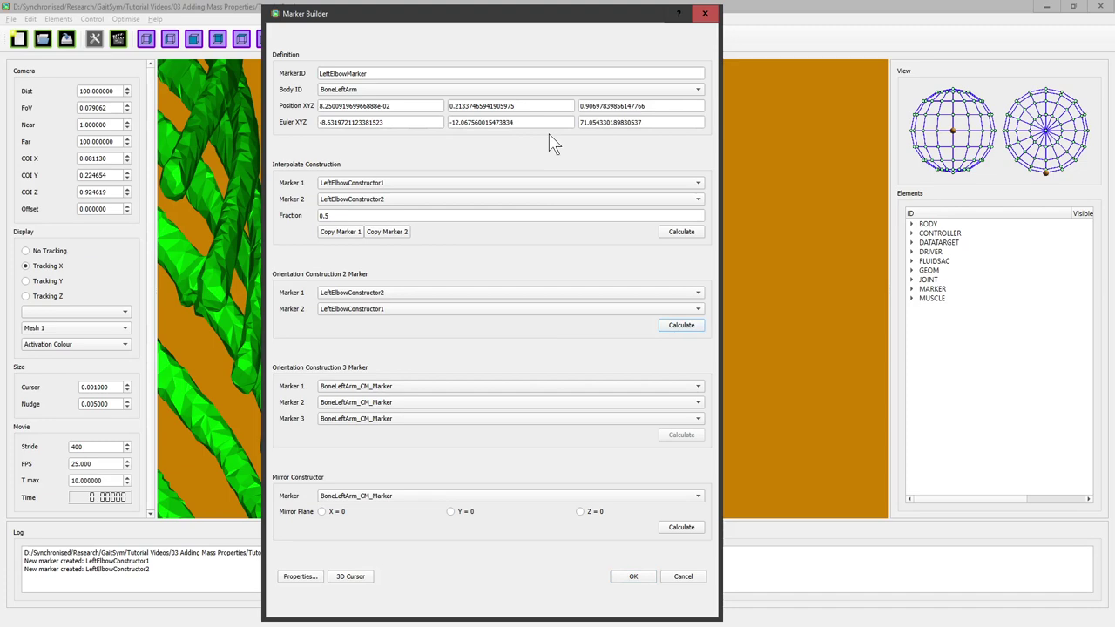
click(634, 577)
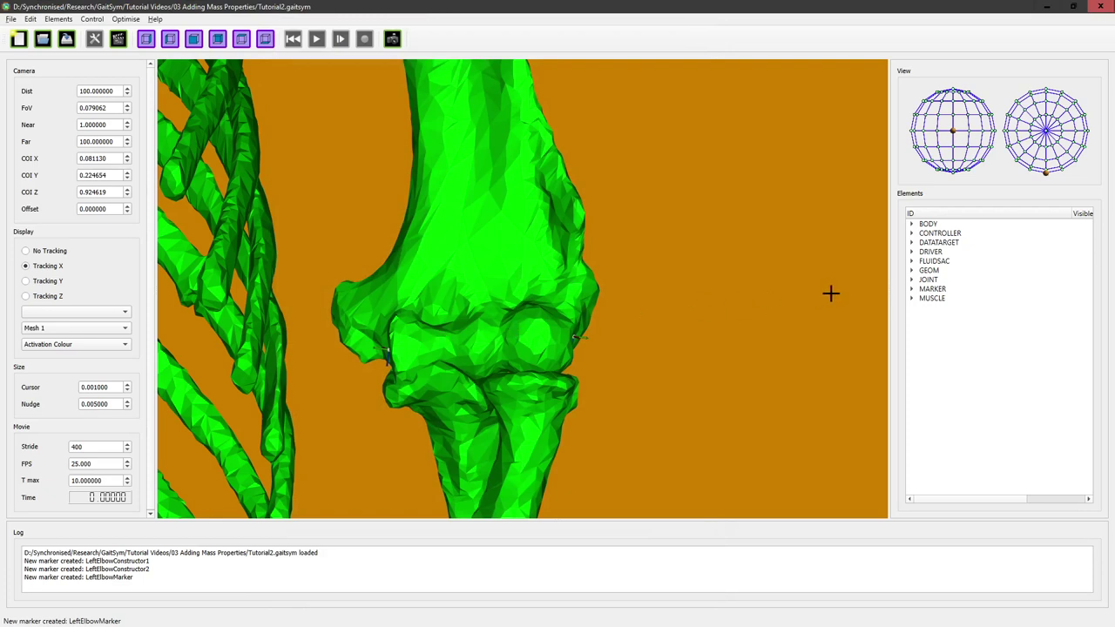
Hide BoneLeftArm via its Visible box in the BODY list
click(912, 225)
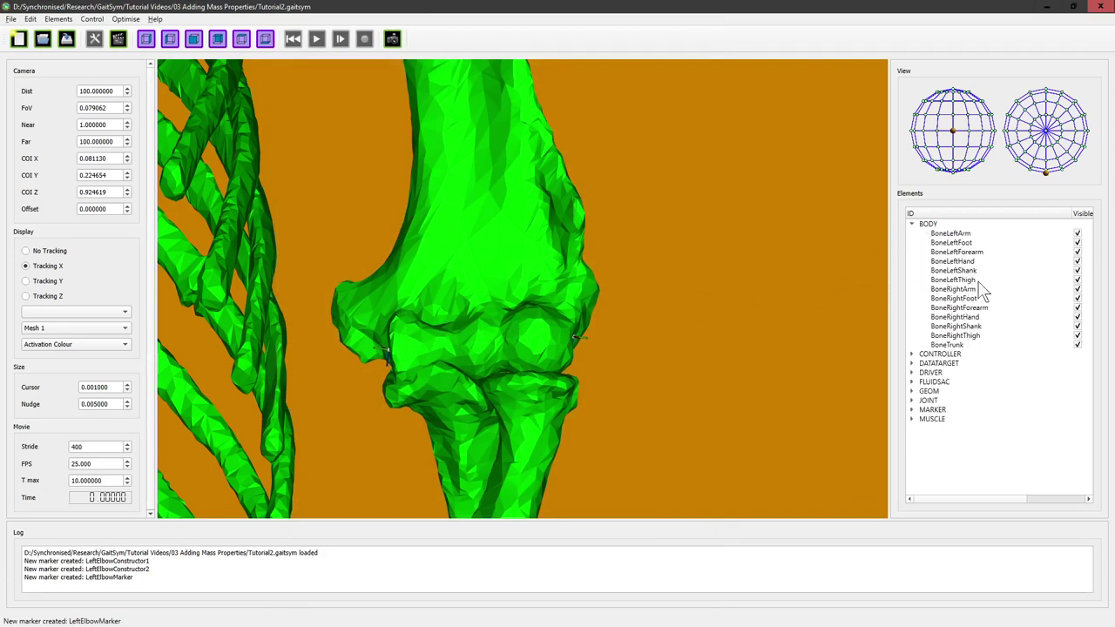
click(1078, 234)
drag(712, 304, 468, 336)
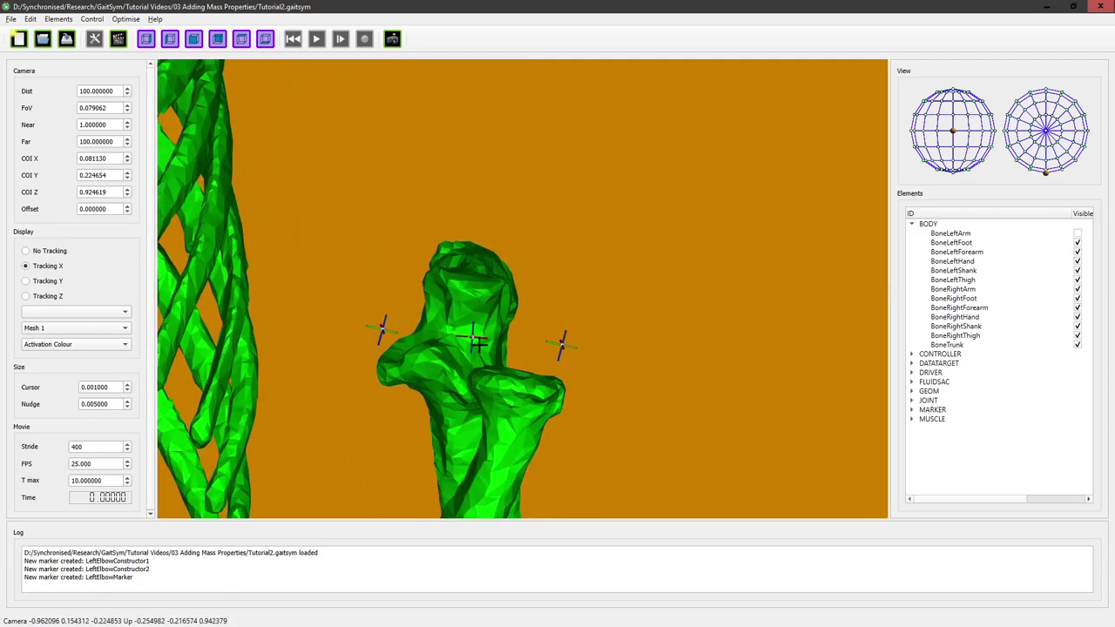
scroll(475, 344, up, 1)
scroll(475, 345, up, 10)
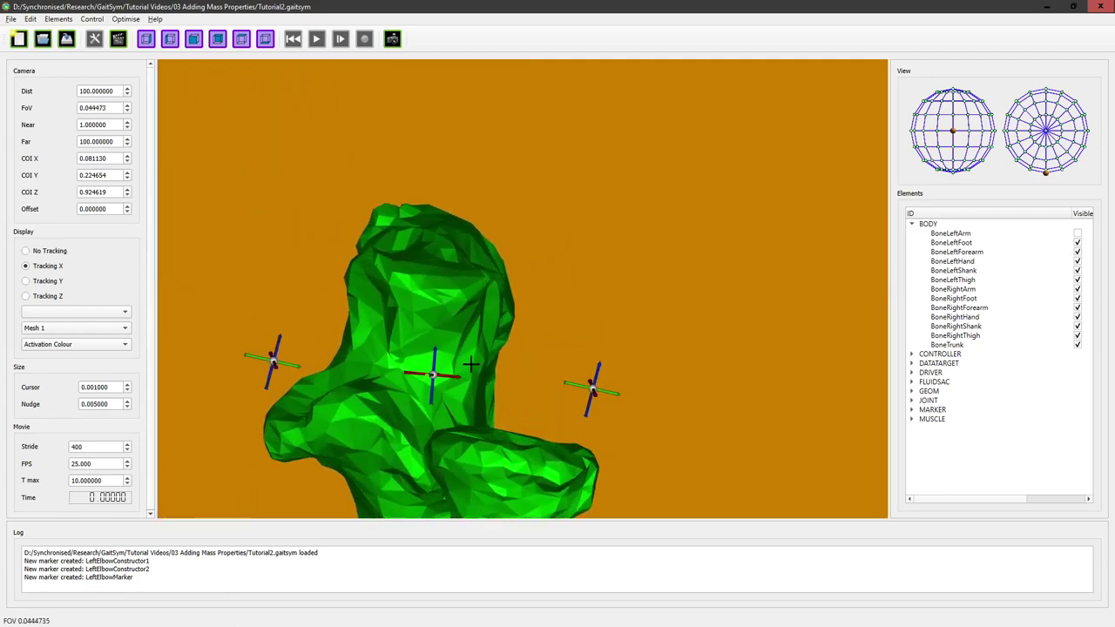
Centre the view on the elbow and zoom and orbit to line up the three markers
right_click(418, 408)
click(436, 410)
scroll(521, 334, up, 7)
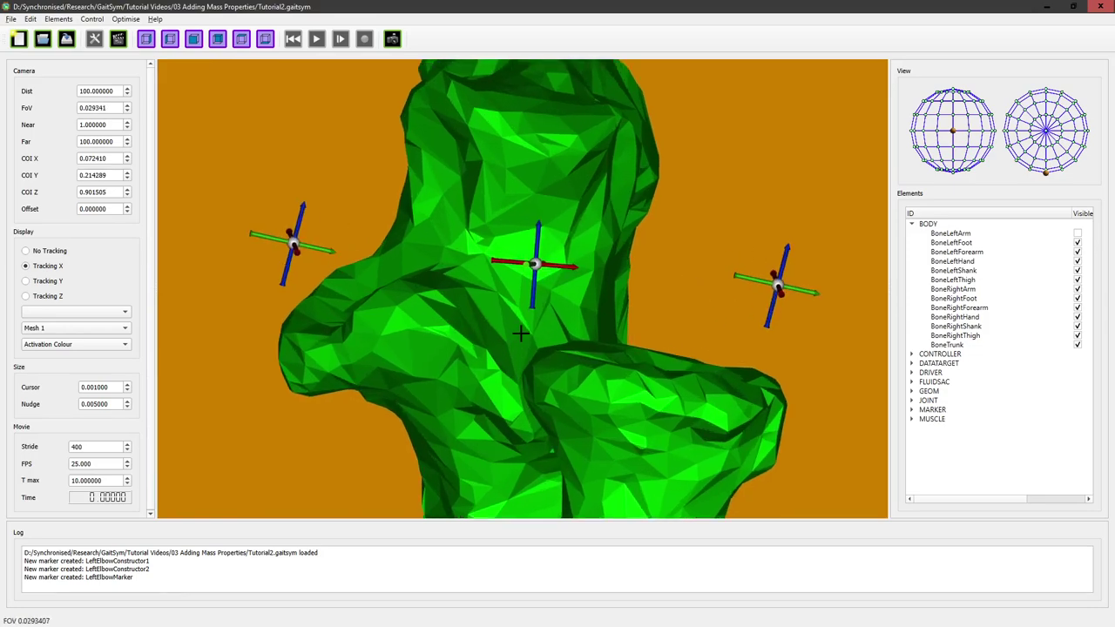
scroll(553, 294, up, 1)
drag(572, 294, 599, 288)
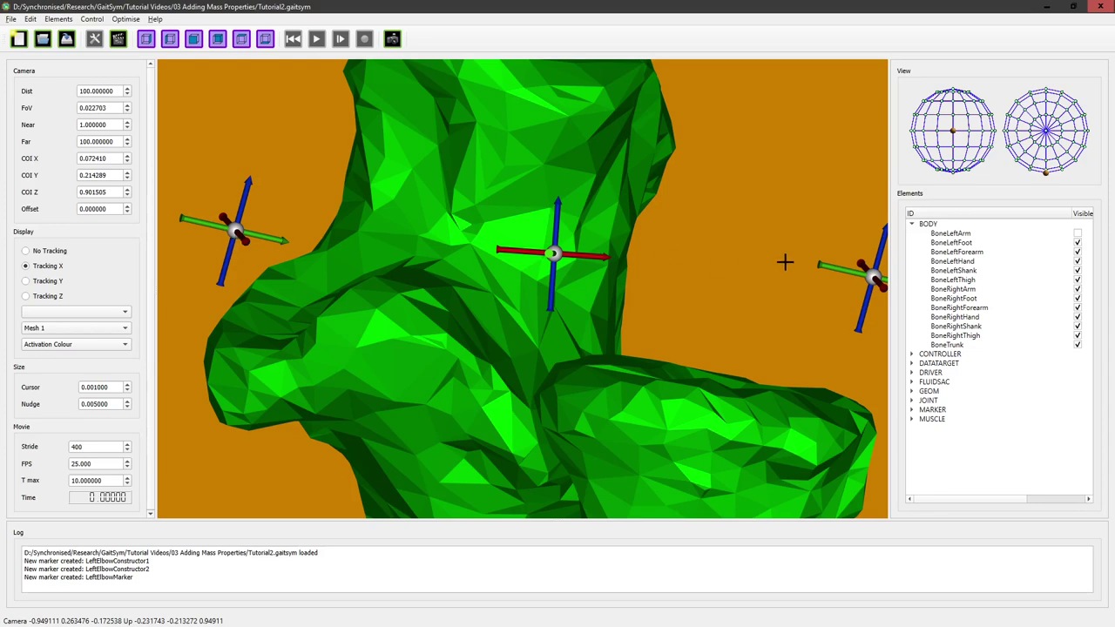
drag(594, 282, 553, 288)
scroll(578, 298, down, 4)
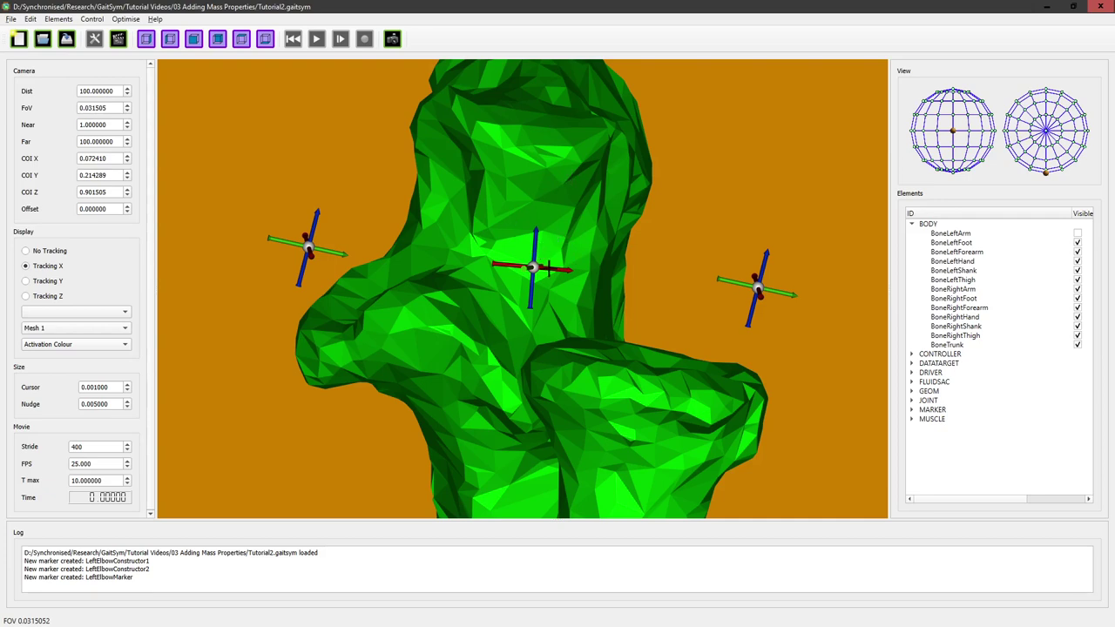
Create LeftElbowMarker2 on BoneLeftForearm, copying LeftElbowMarker's position and orientation
click(59, 19)
click(72, 42)
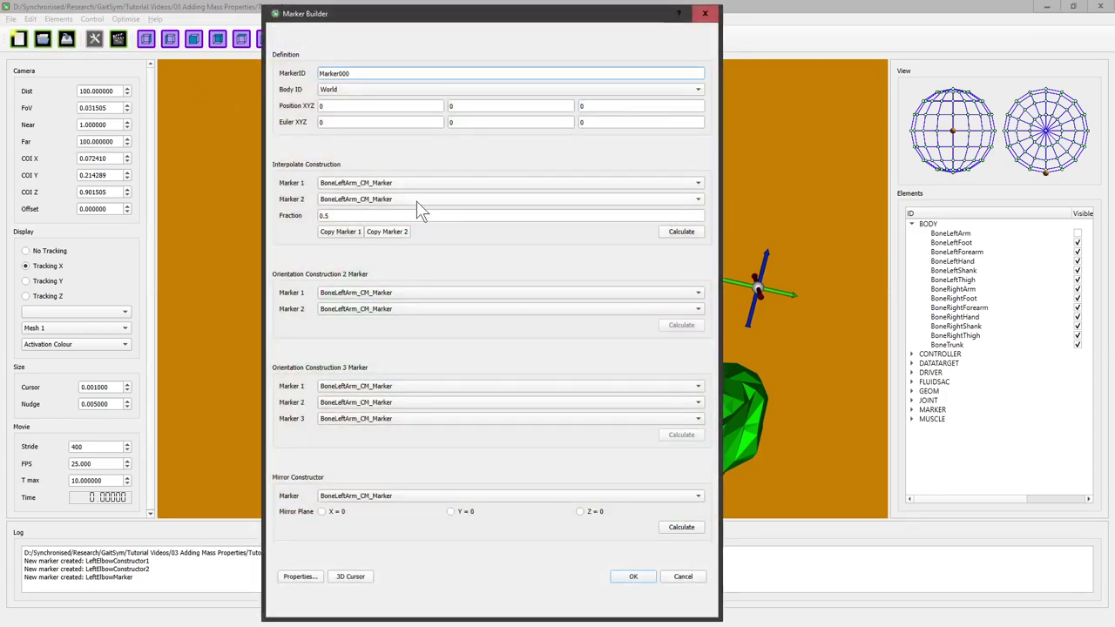
click(370, 91)
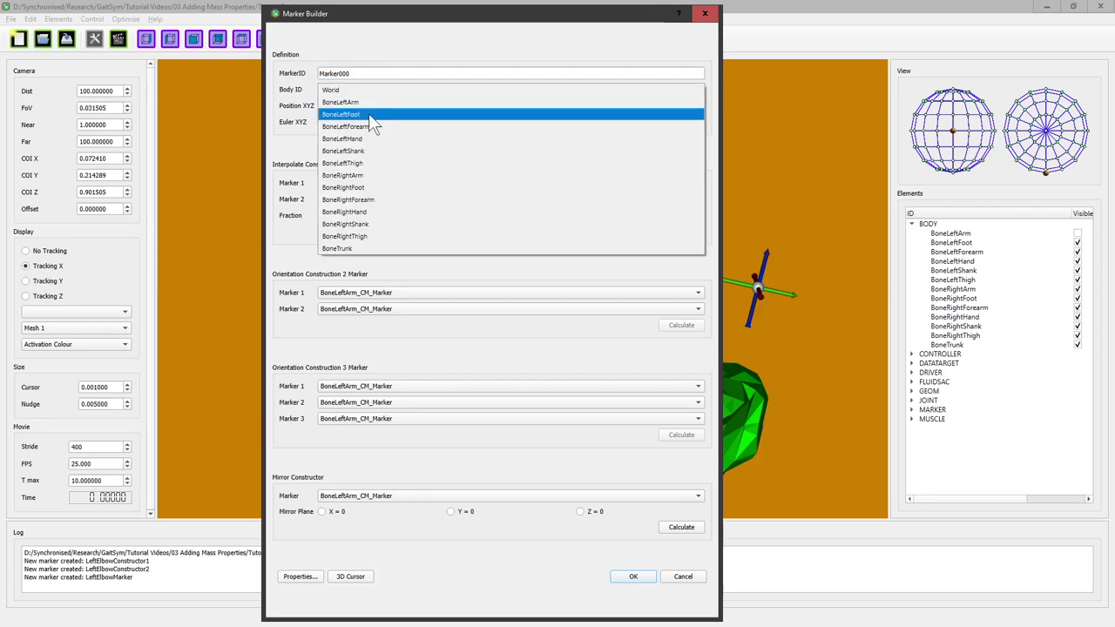
click(372, 123)
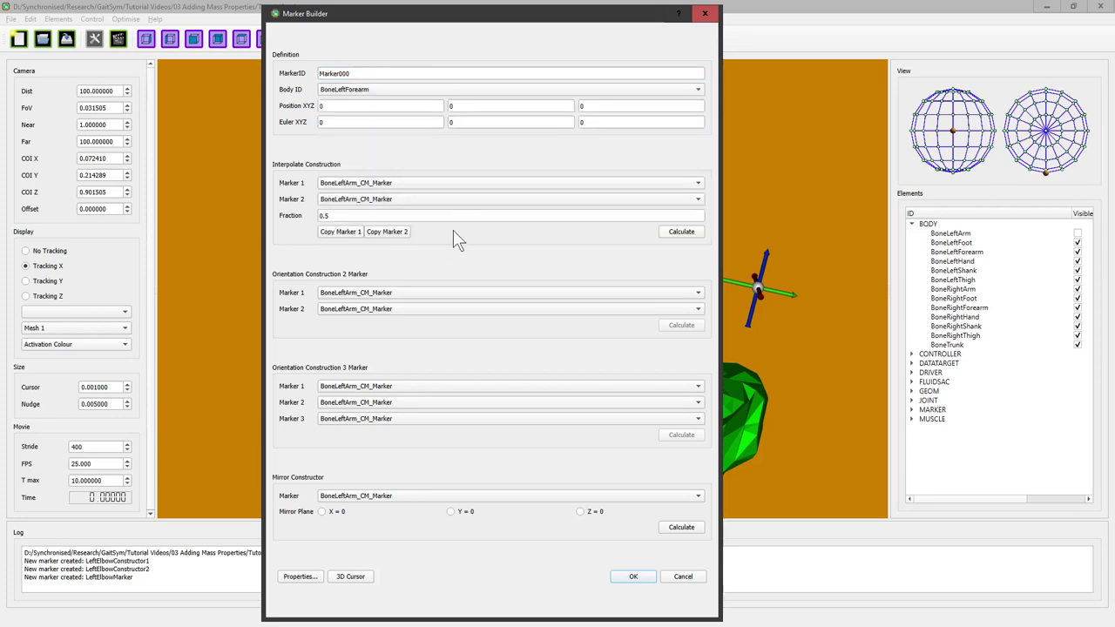
click(463, 186)
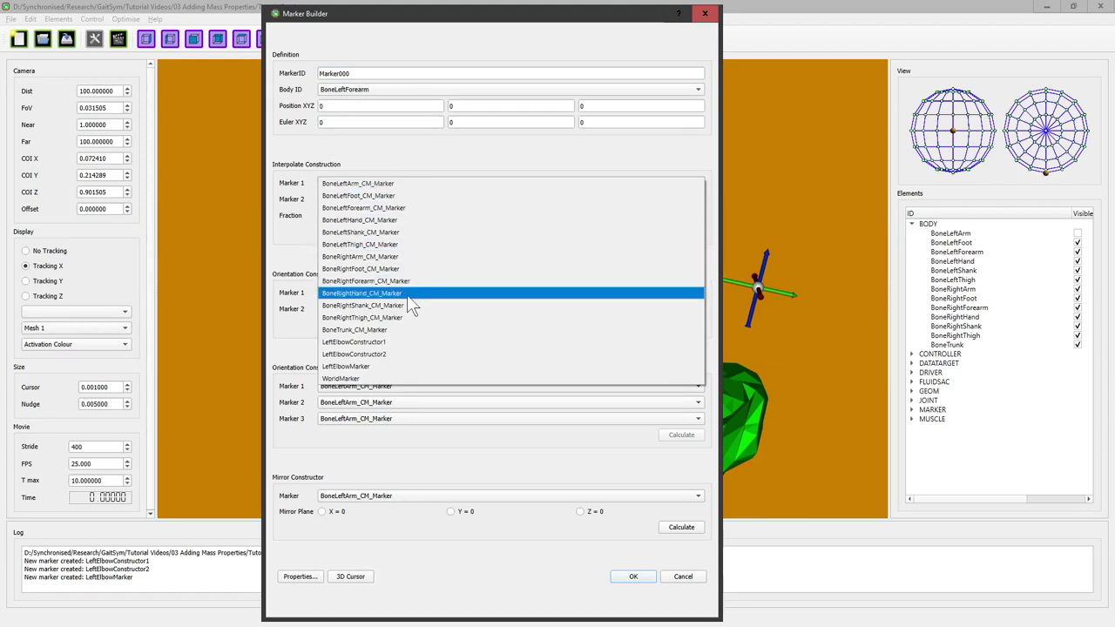
click(383, 367)
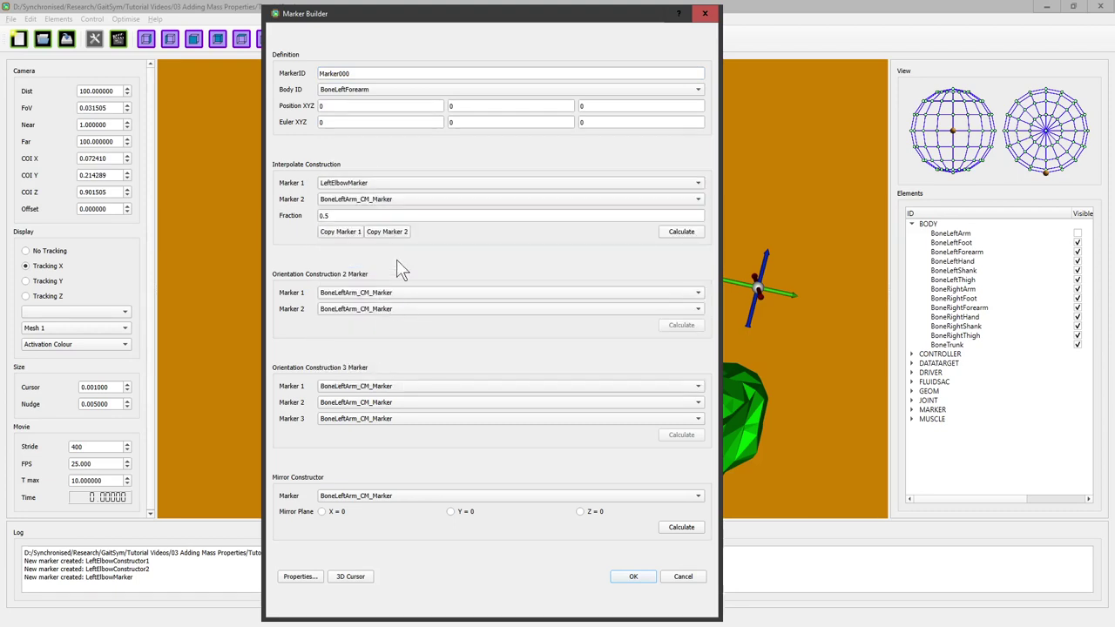
click(345, 232)
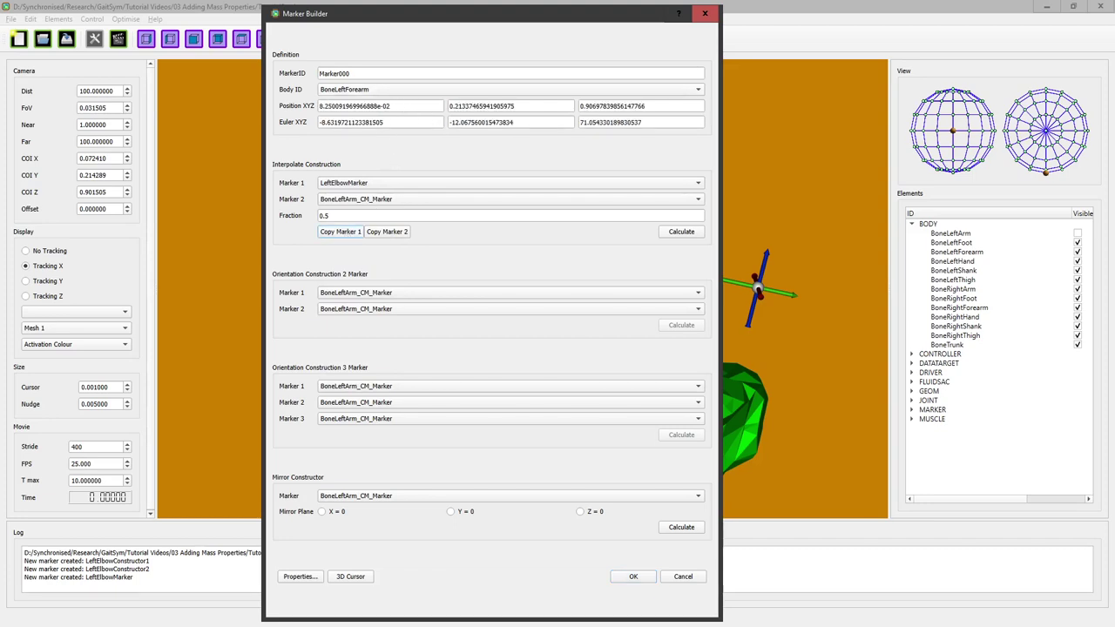
drag(353, 73, 297, 82)
text(LeftElbow)
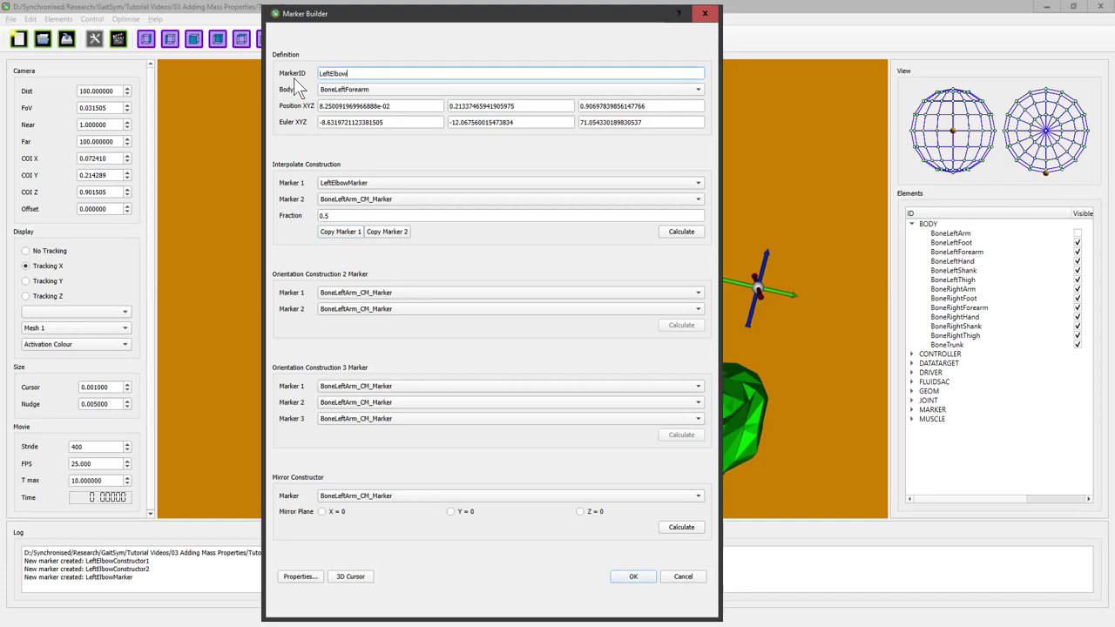
text(Marker2)
click(634, 578)
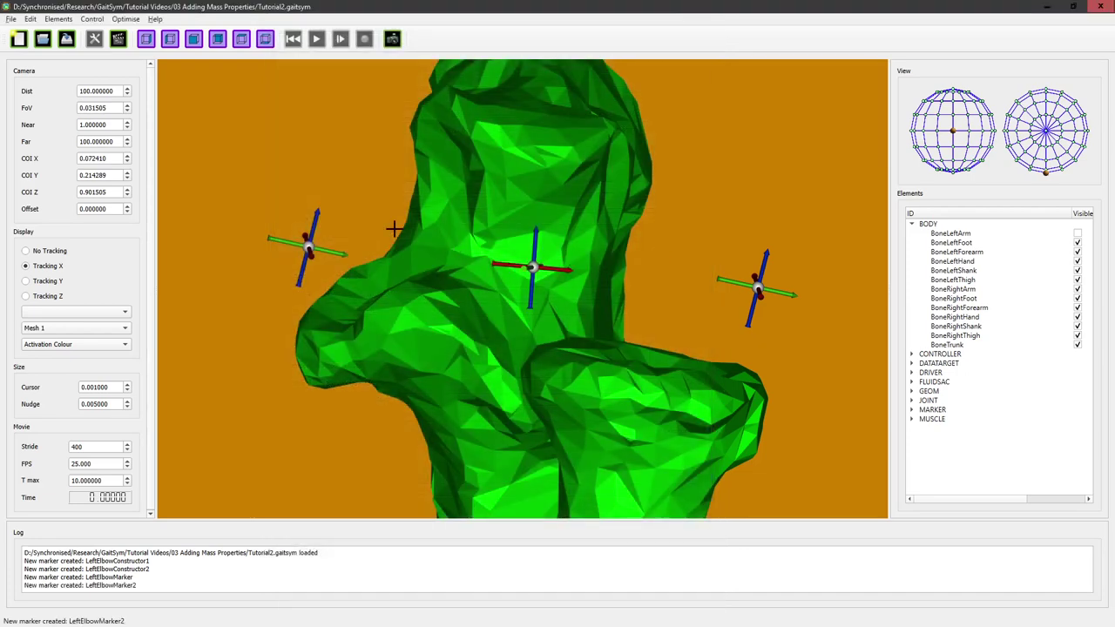
Create hinge joint LeftElbowJoint with Marker 1 LeftElbowMarker and Marker 2 LeftElbowMarker2
click(58, 18)
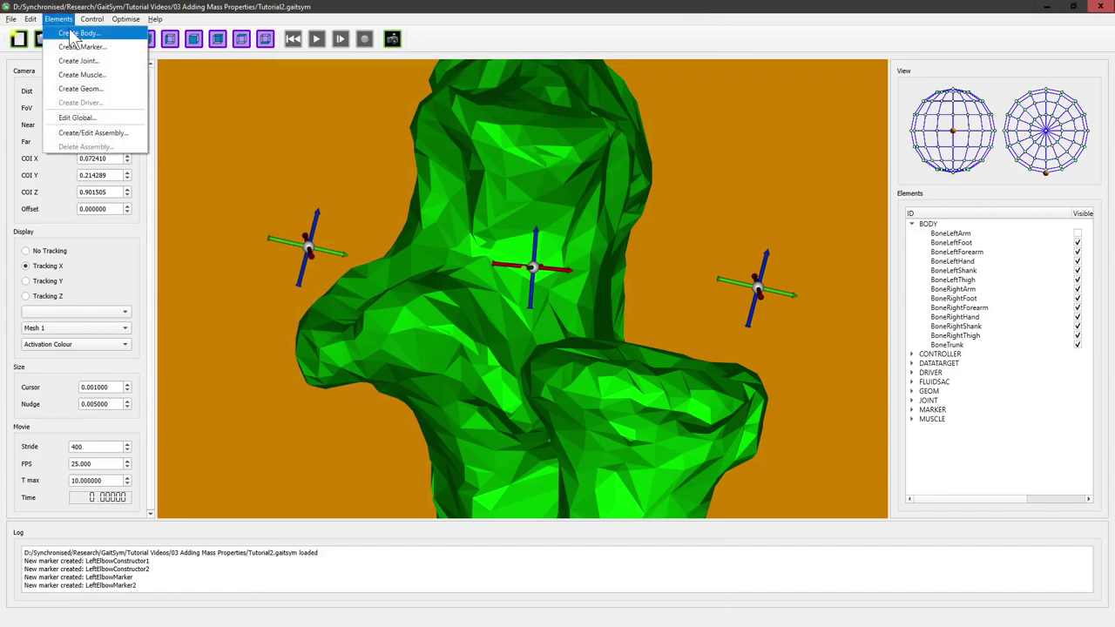
click(80, 61)
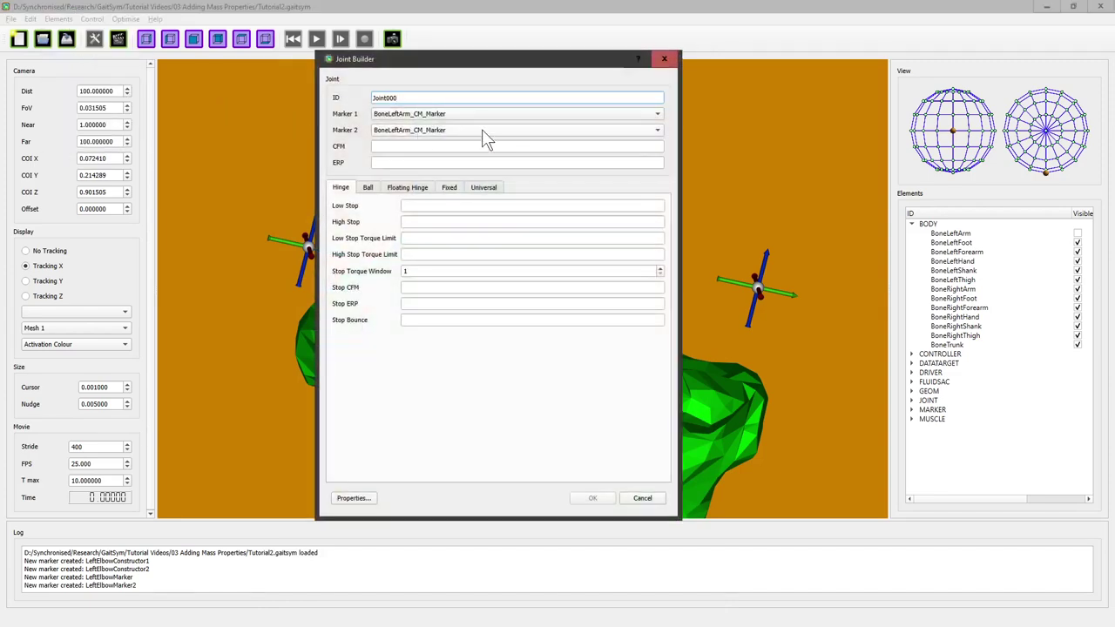
double_click(385, 98)
text(LeftElbowJoint)
click(419, 113)
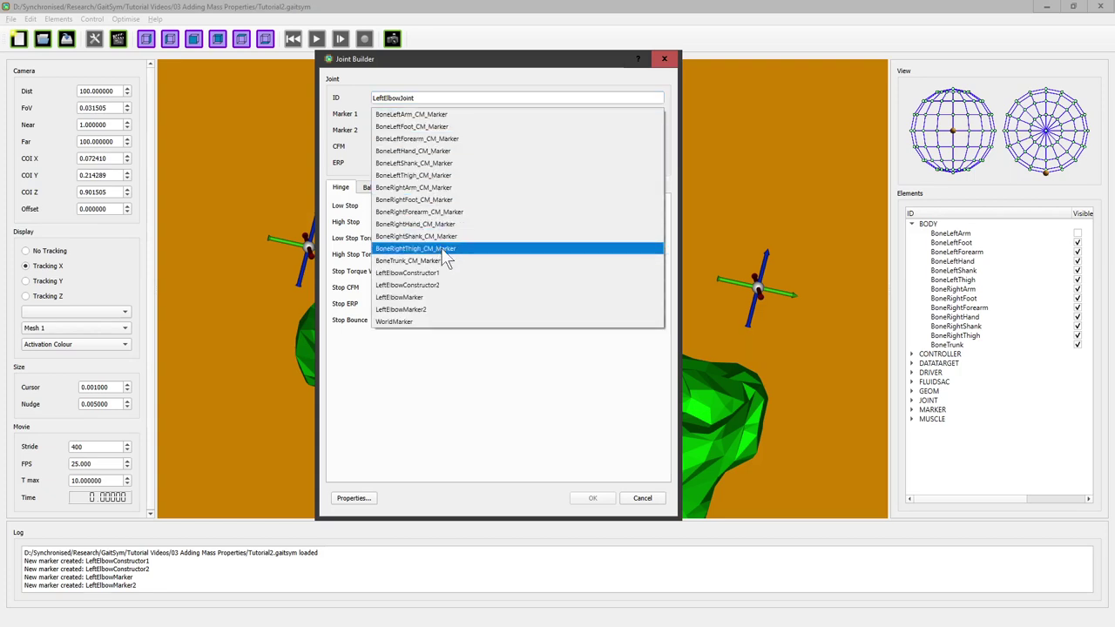
click(442, 297)
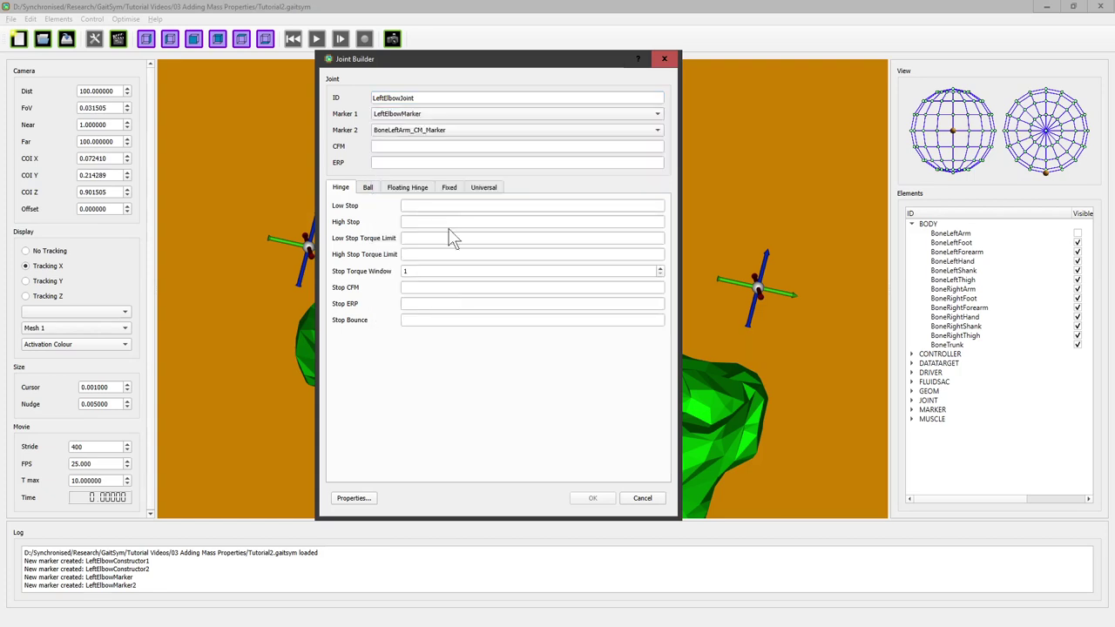
click(443, 131)
click(440, 326)
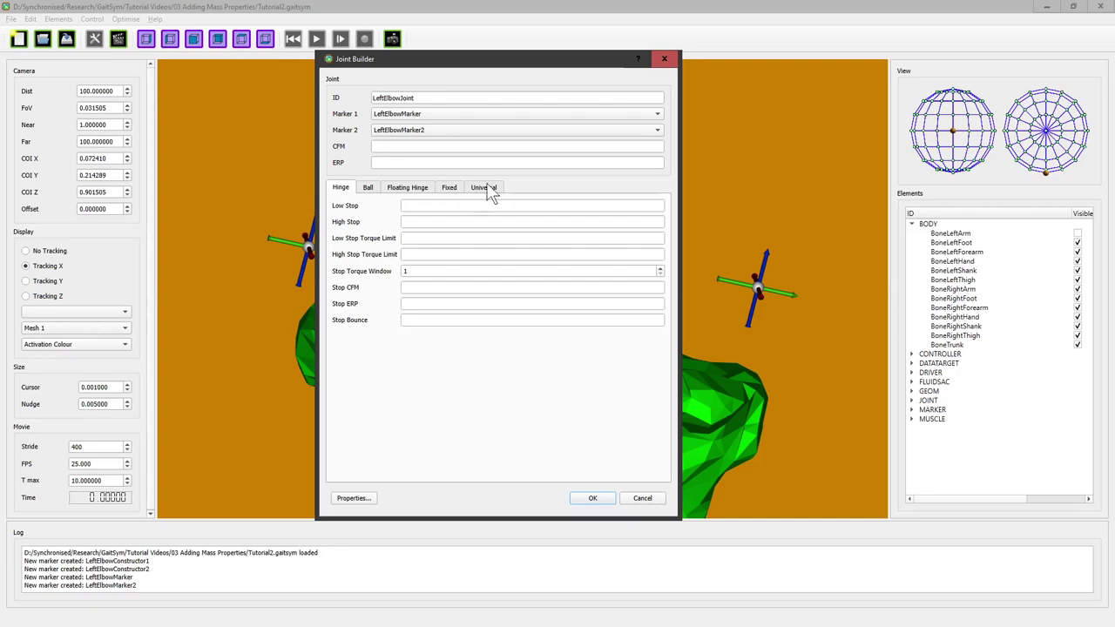
click(591, 499)
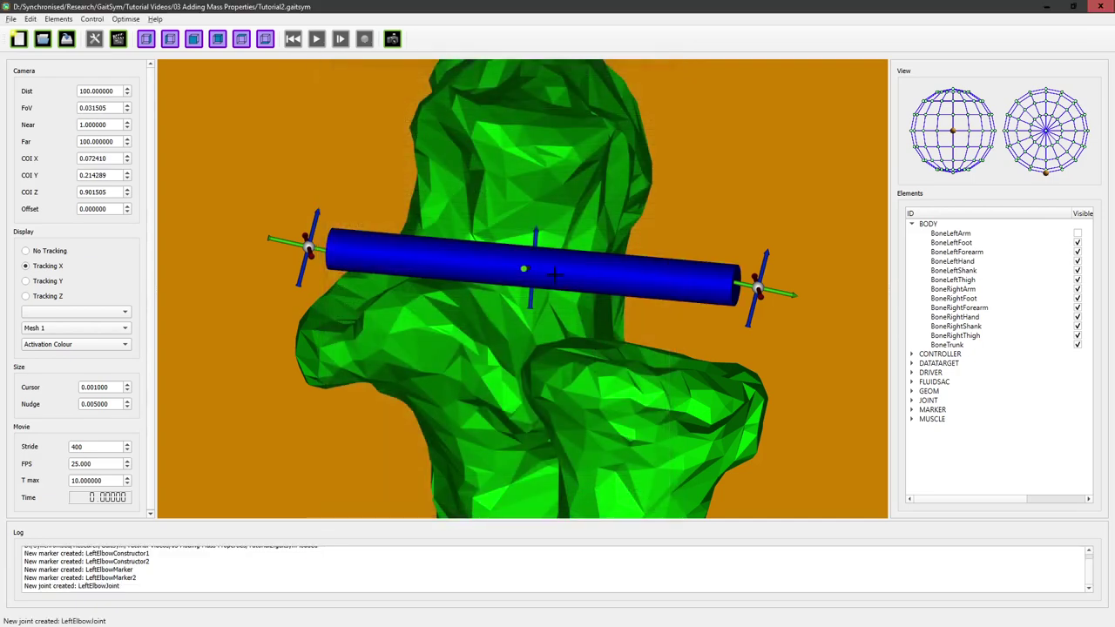
Make BoneLeftArm visible again and inspect the elbow joint from another angle
drag(496, 228, 413, 325)
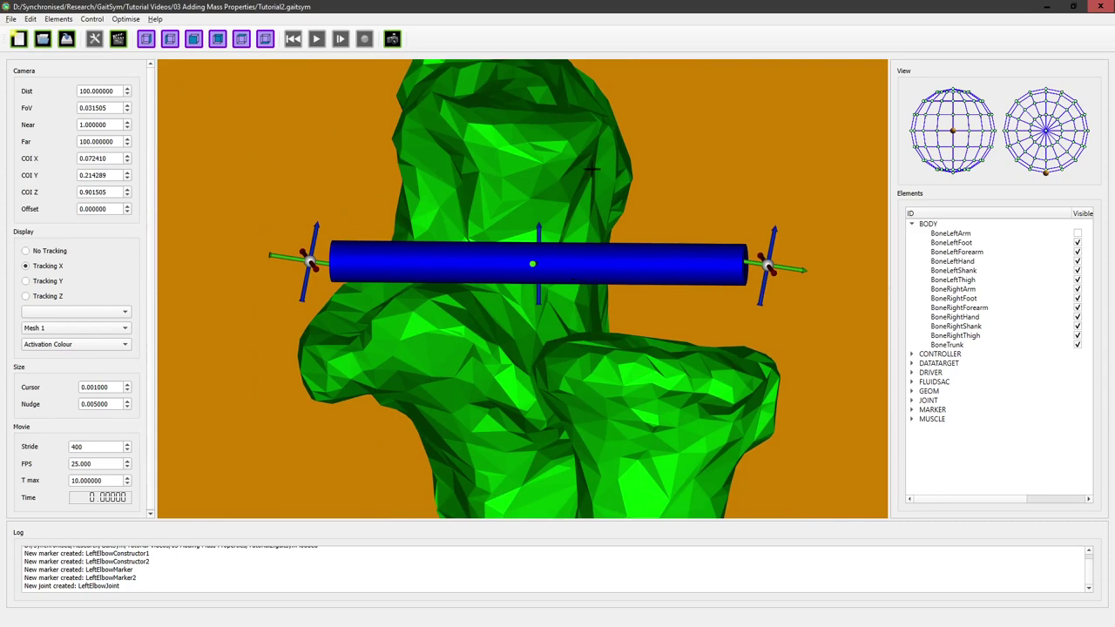
click(1078, 233)
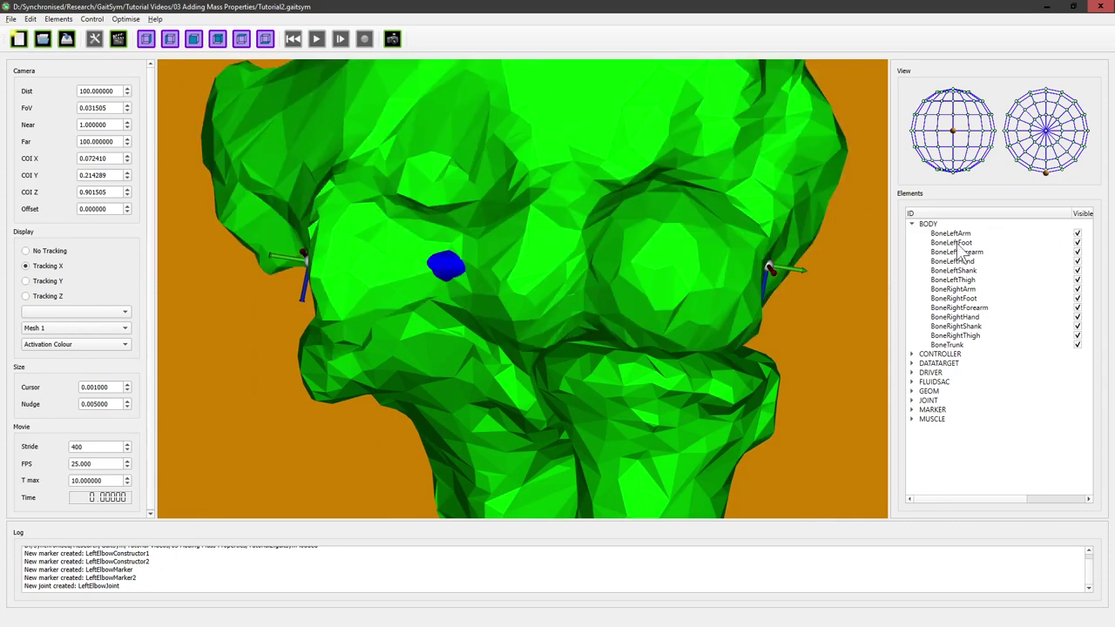
drag(677, 262, 524, 277)
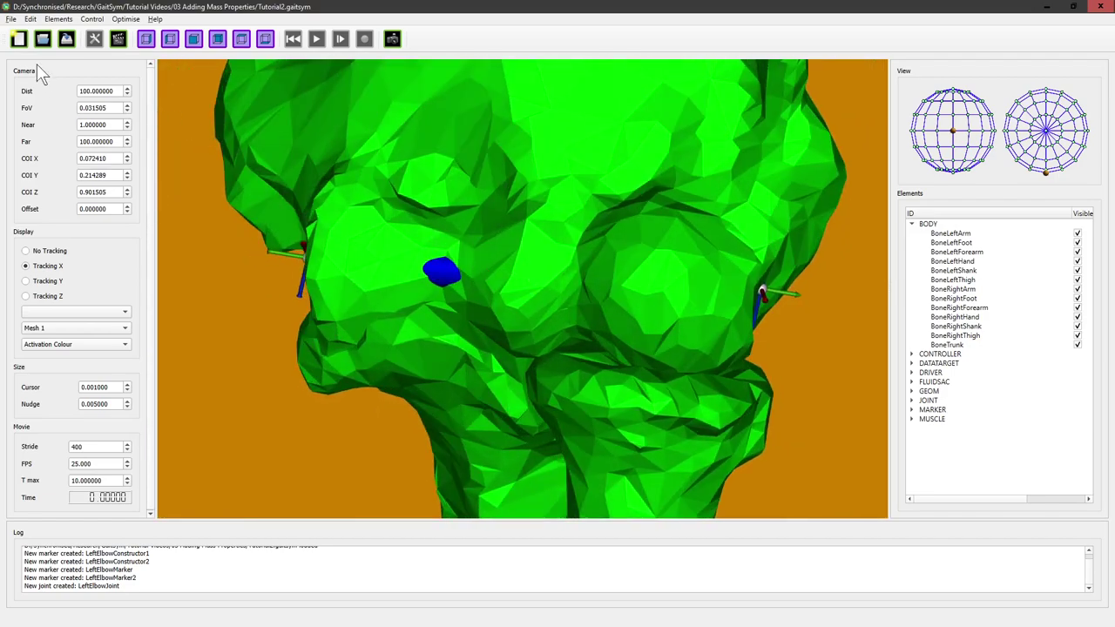
click(9, 19)
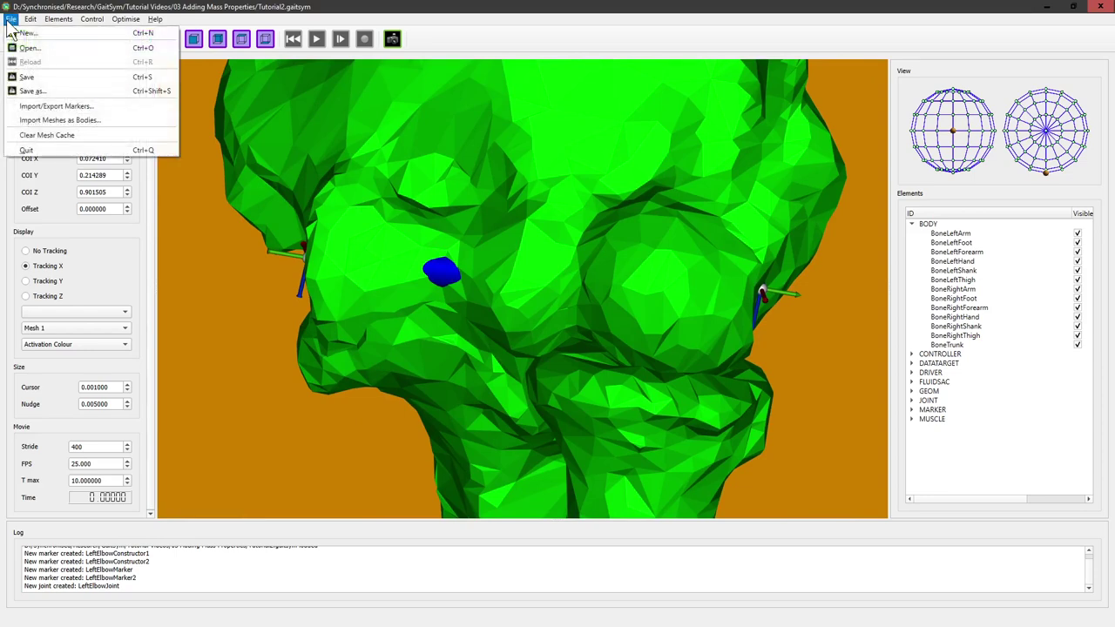
Save the model as TutorialModel3.gaitsym in Tutorial Videos/04 Creating Joints
click(35, 91)
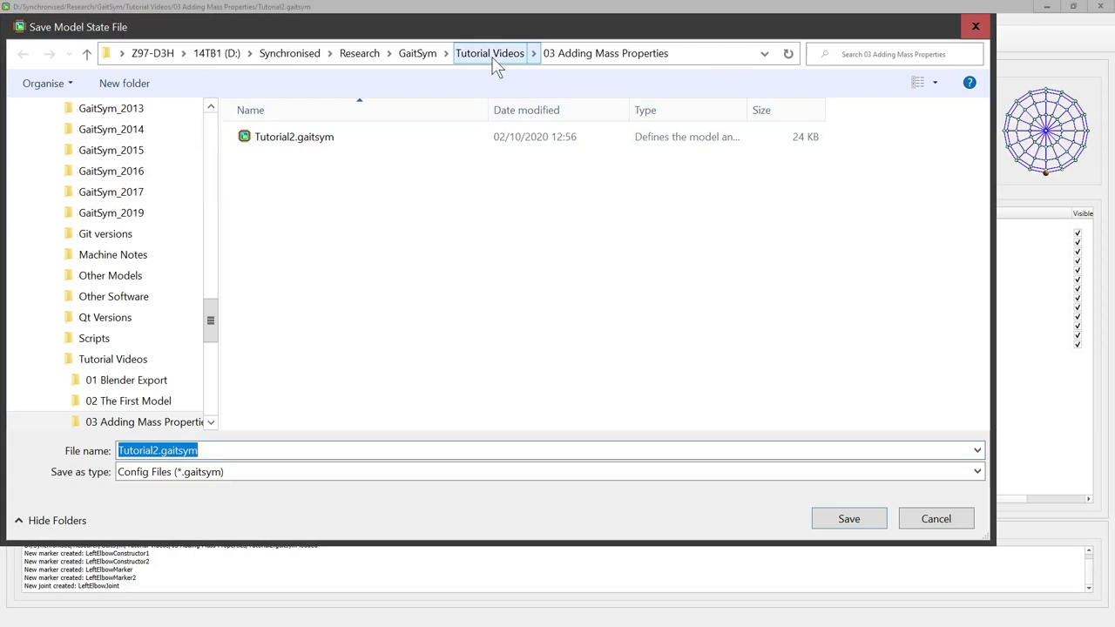
click(490, 53)
double_click(314, 193)
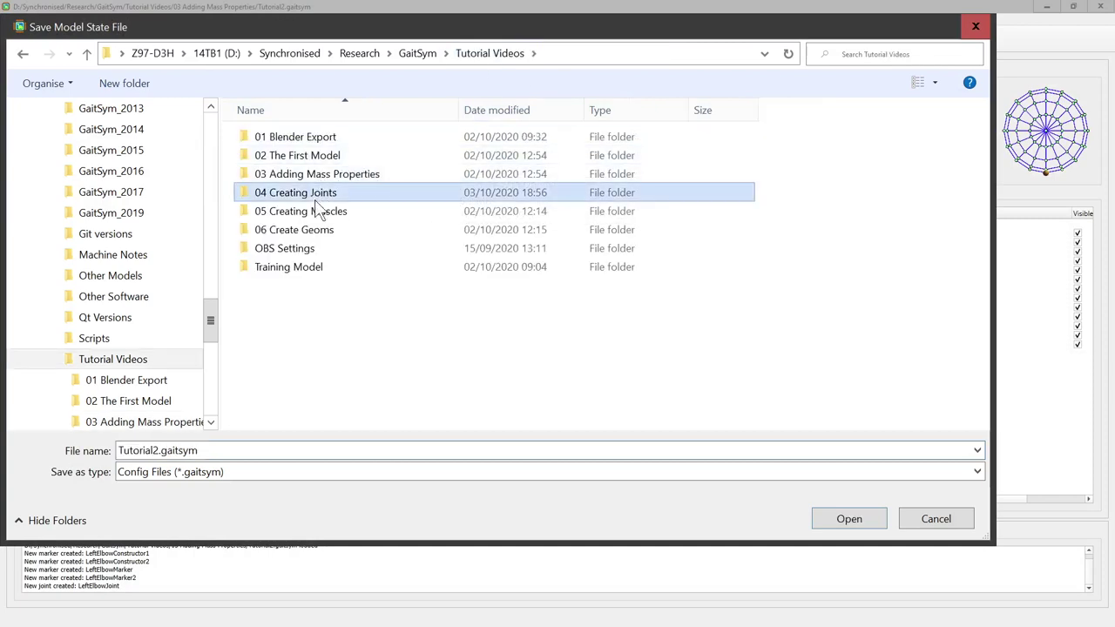
click(307, 139)
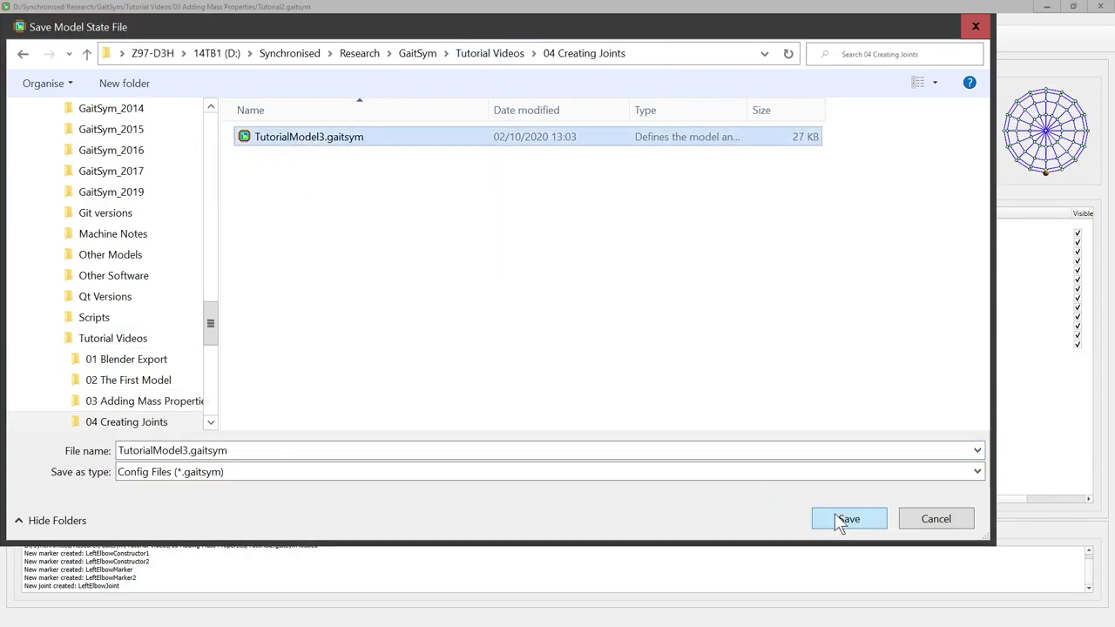